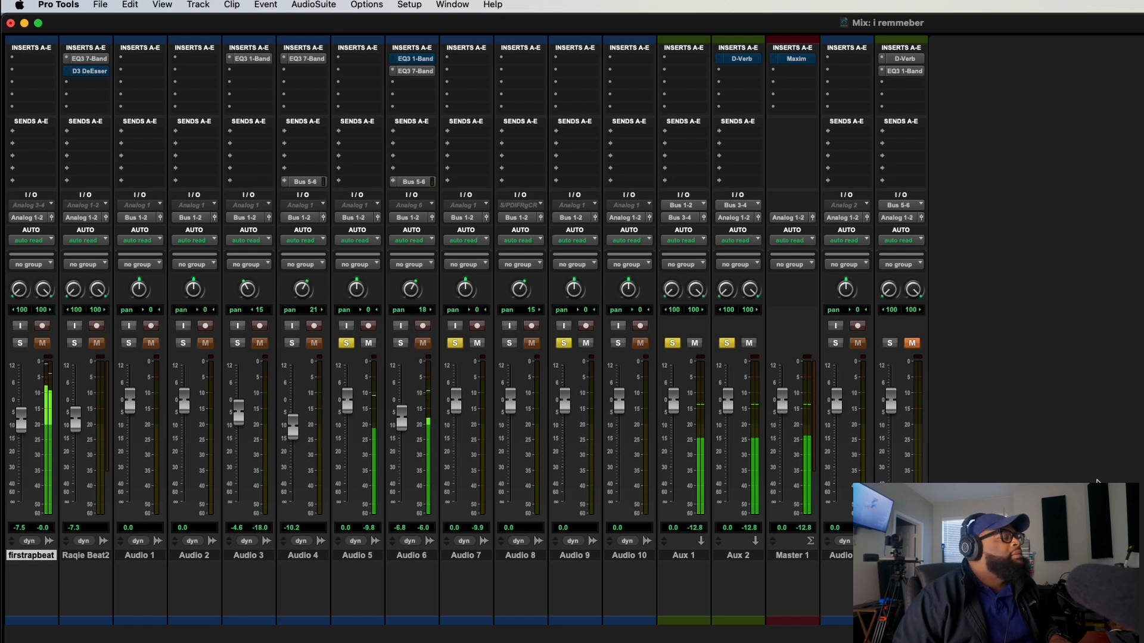
- Stop playback and examine the Audio 5 clip in the Edit window before returning to the mixer
key(space)
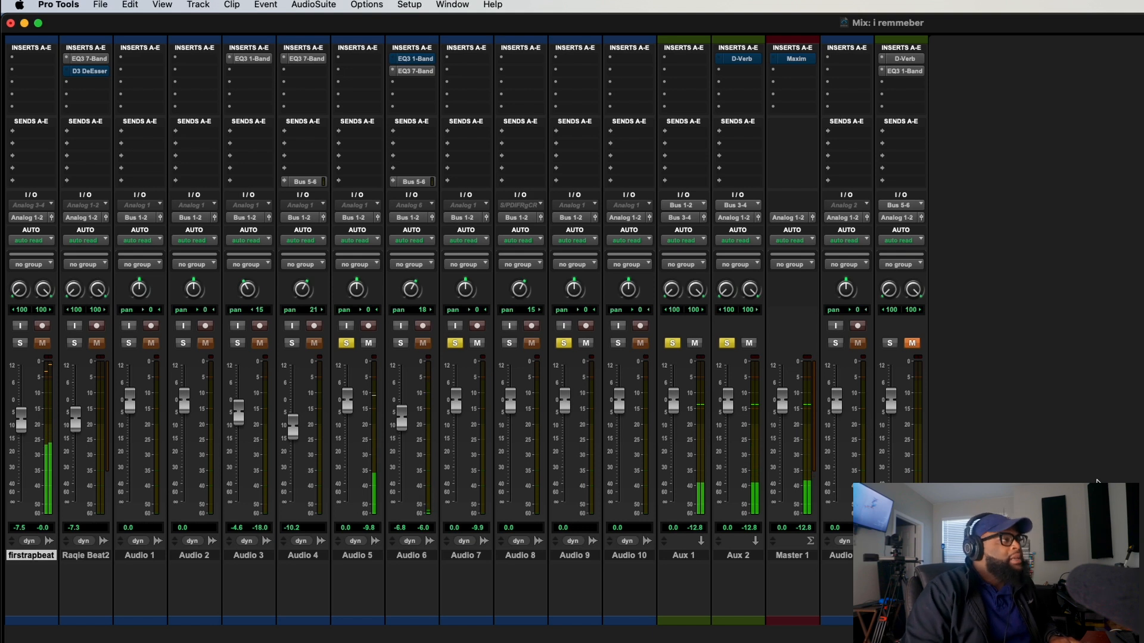
key(super+equal)
click(583, 368)
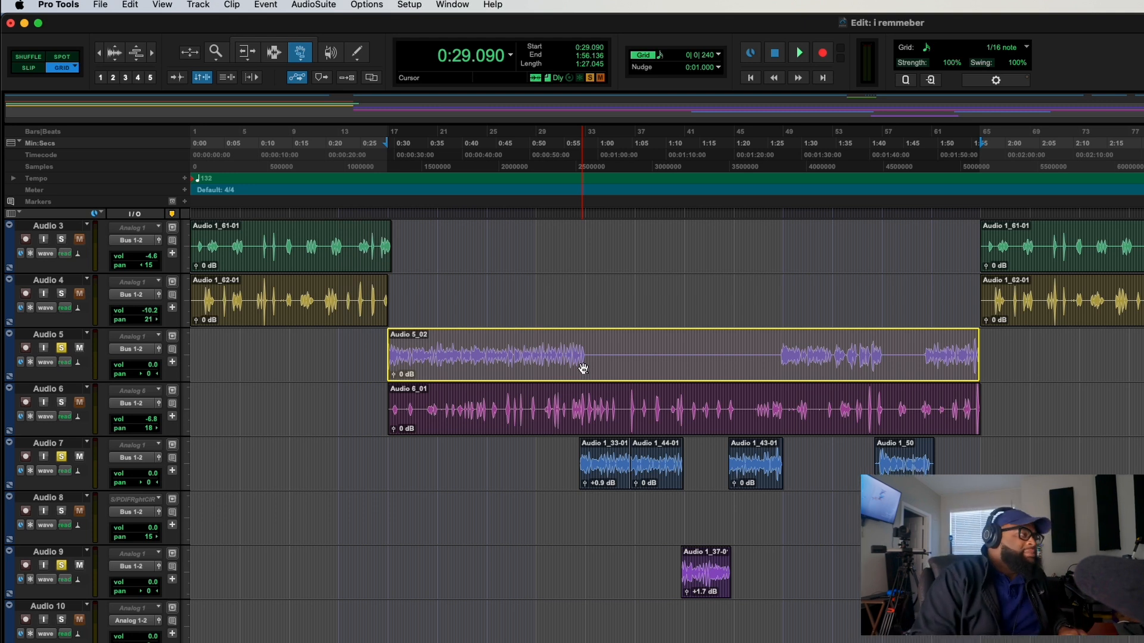
key(super+equal)
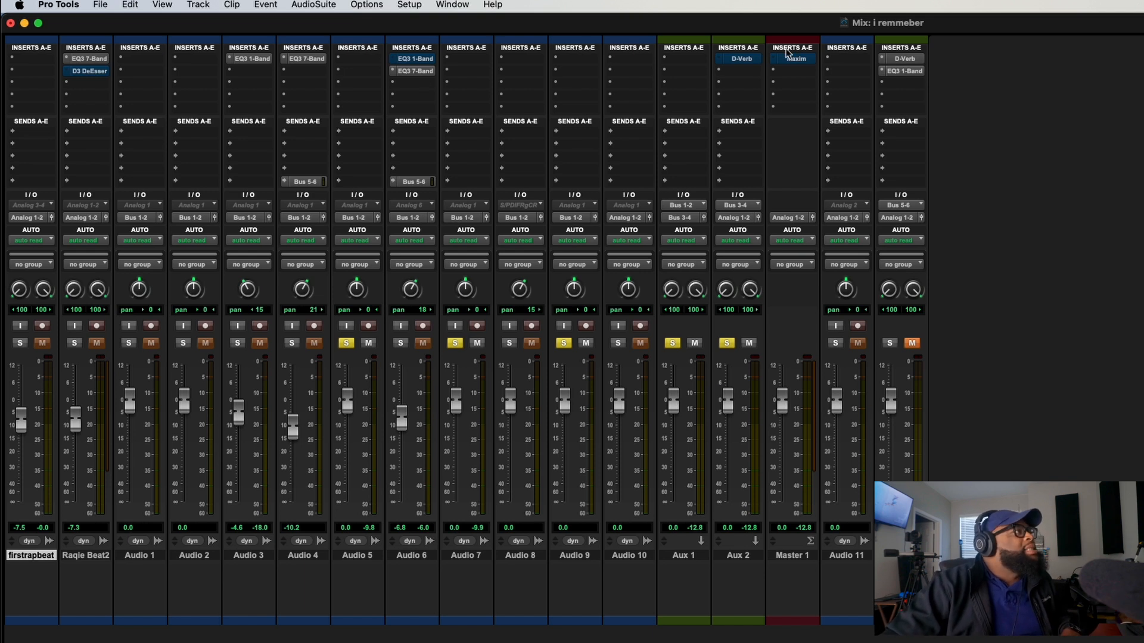
- Insert the SSLChannel plugin in the first insert slot of Aux 1 and close its window
click(703, 57)
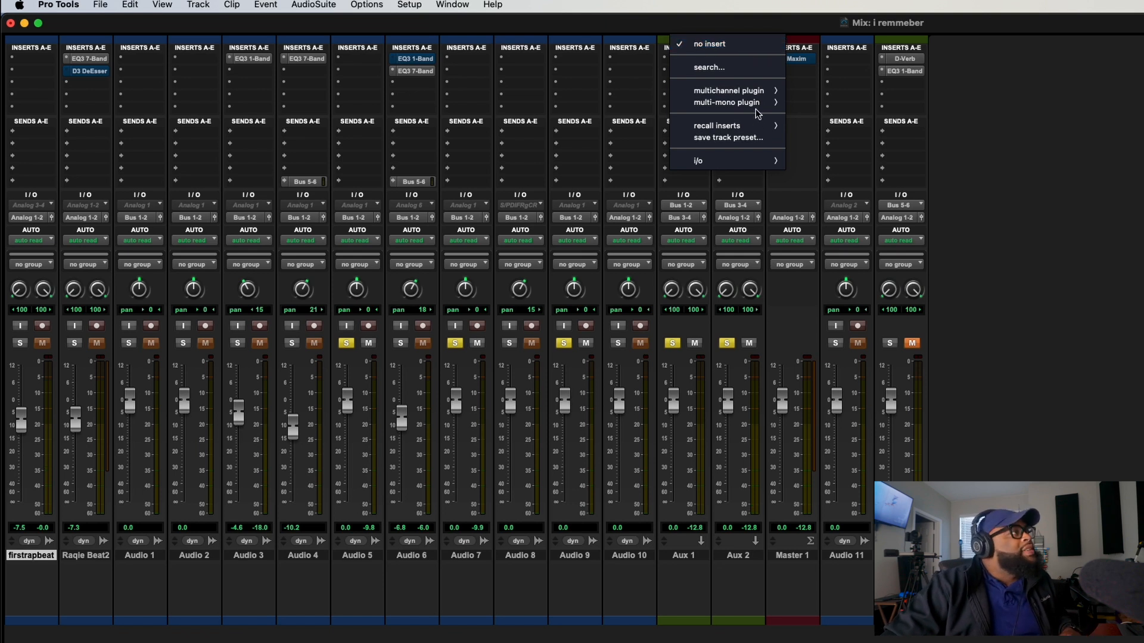
mouse_move(758, 90)
mouse_move(868, 94)
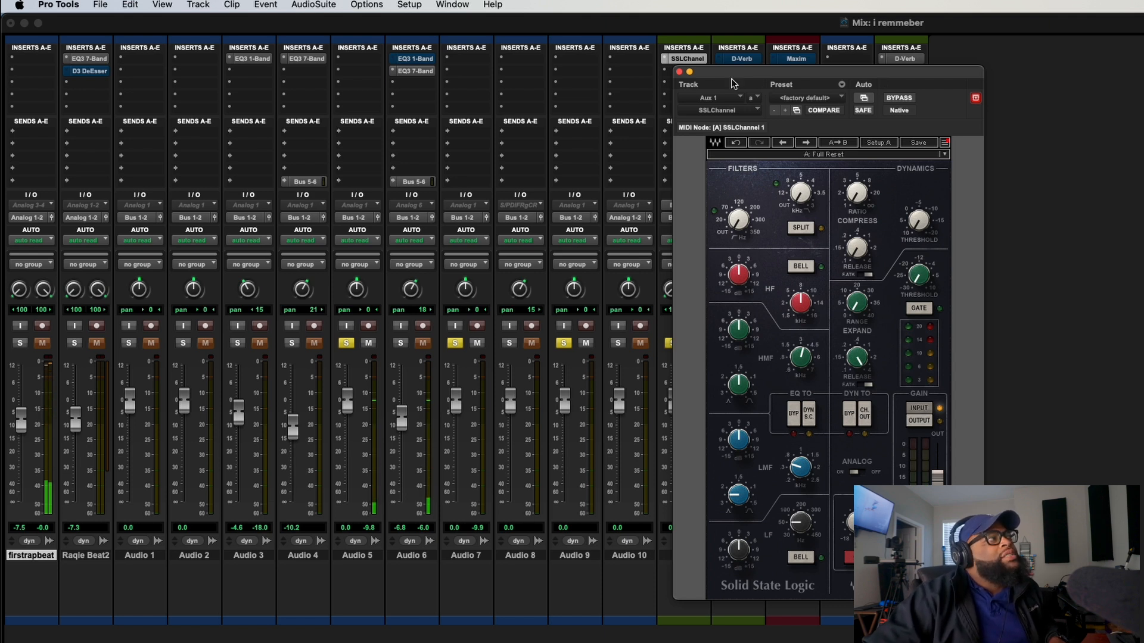
click(686, 72)
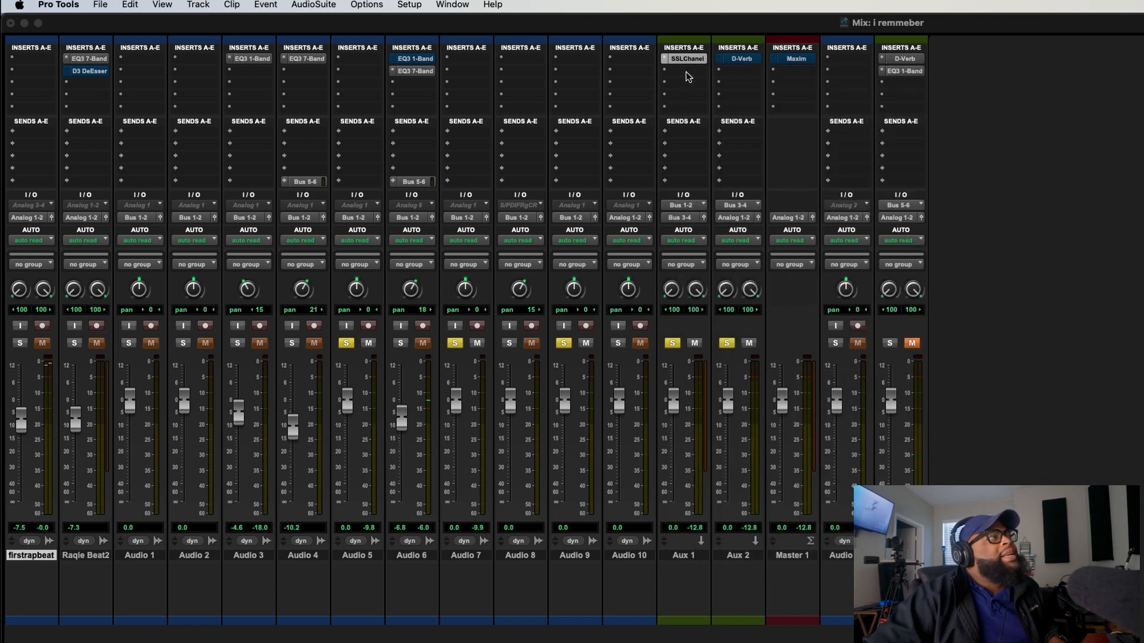
- Insert the stereo EQ3 7-Band multichannel plugin in the second insert slot of Aux 1
click(682, 73)
mouse_move(774, 96)
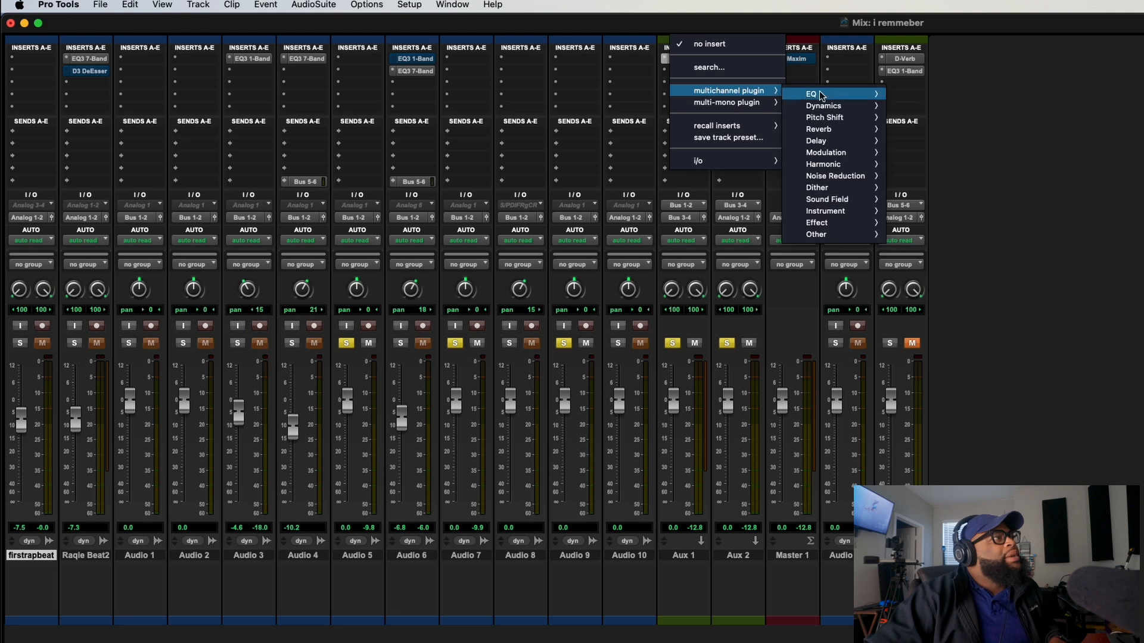
mouse_move(846, 91)
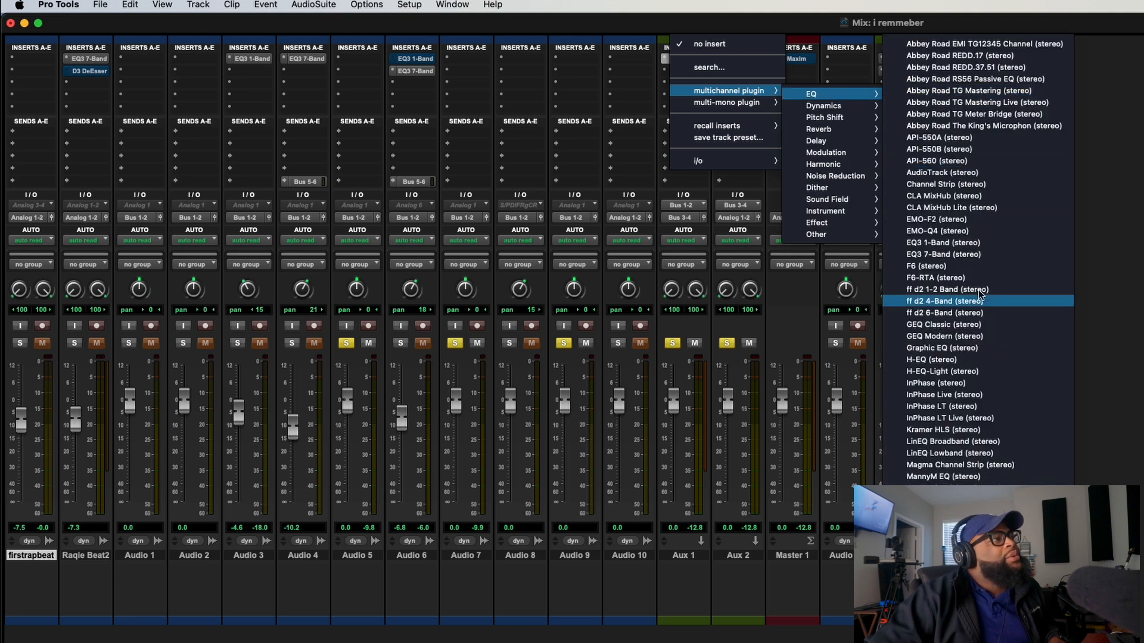
click(951, 256)
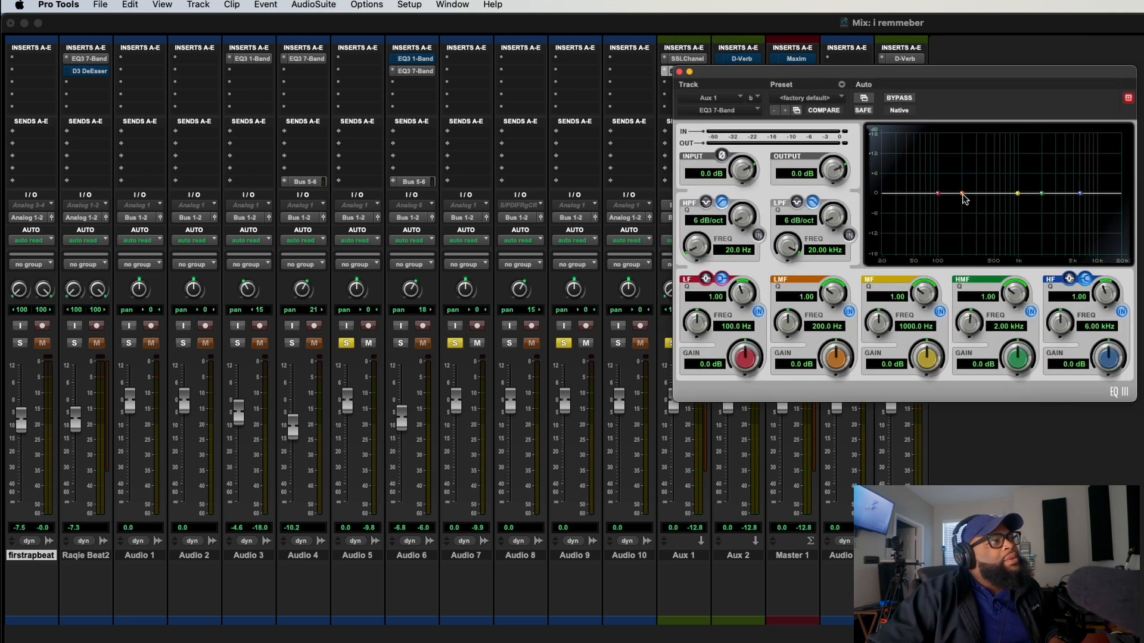
- Shape the EQ3's LF band as a peak at 67.1 Hz with Q 4.90 and 14.0 dB gain, with playback running
drag(937, 194, 925, 165)
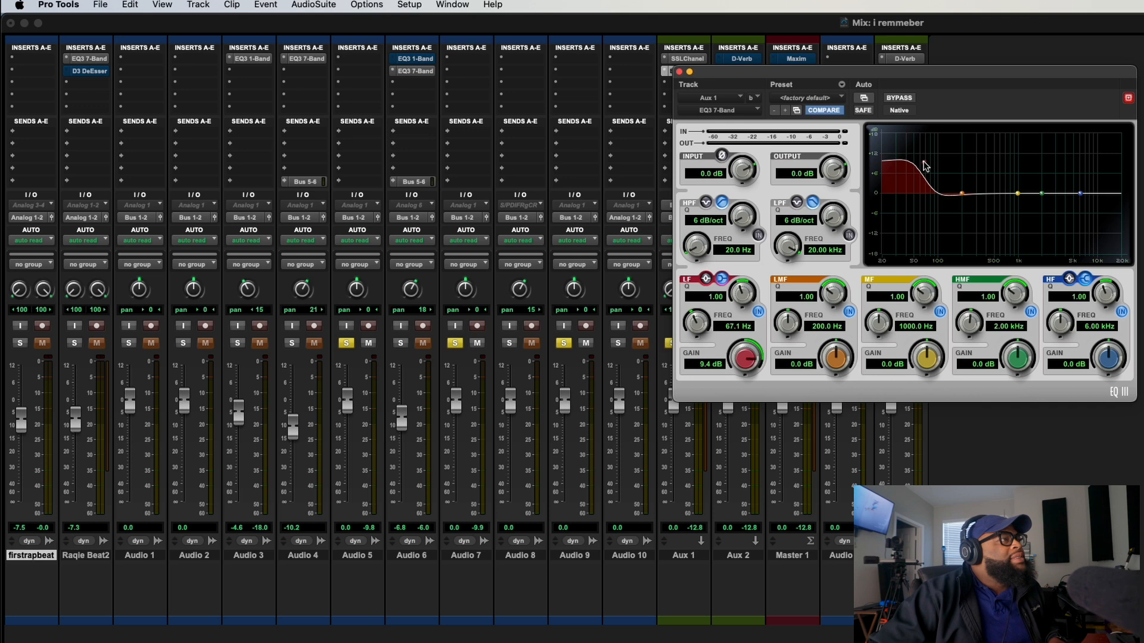
click(706, 279)
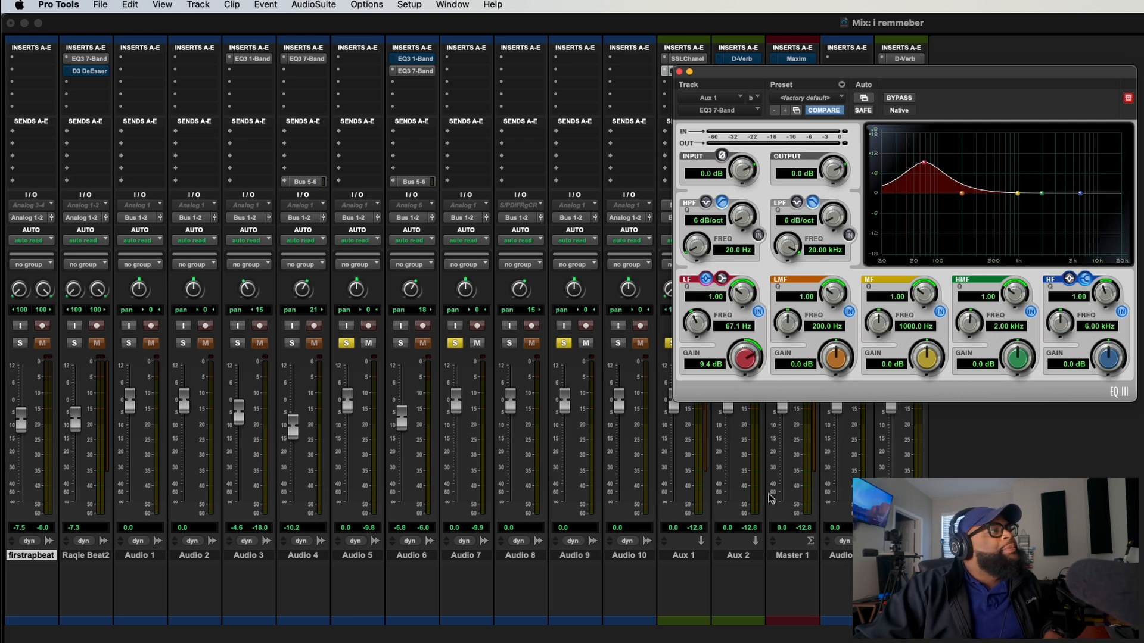
key(space)
drag(737, 281, 735, 173)
drag(746, 358, 744, 294)
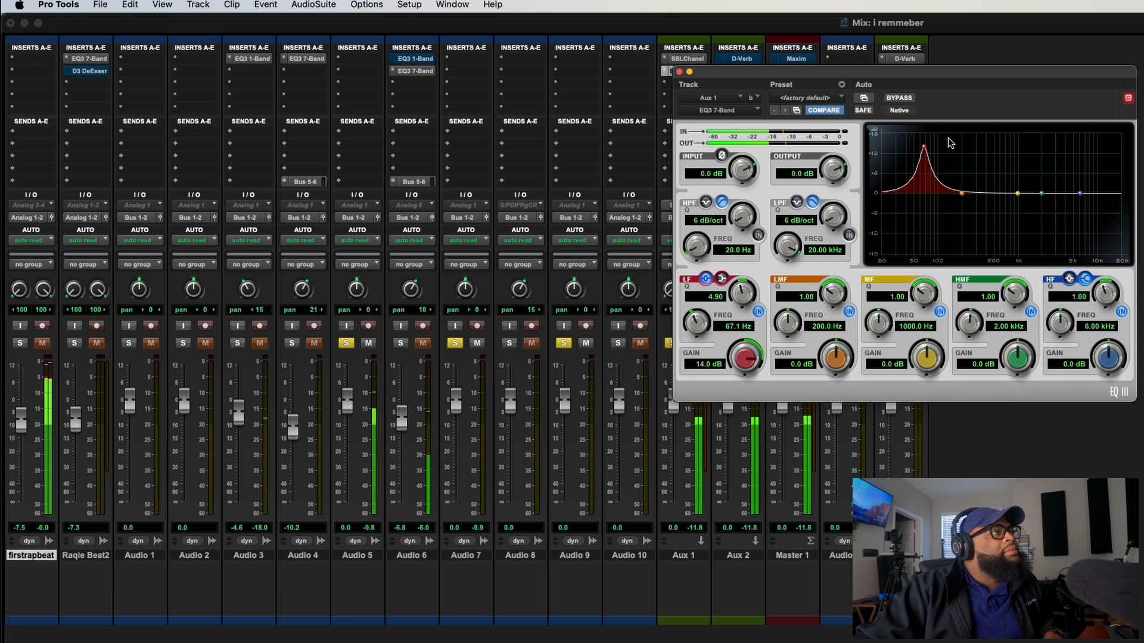
- Sweep the LF peak to 129.9 Hz with Q 6.31 and 18.0 dB gain during playback, and bypass the EQ3
drag(925, 148, 947, 112)
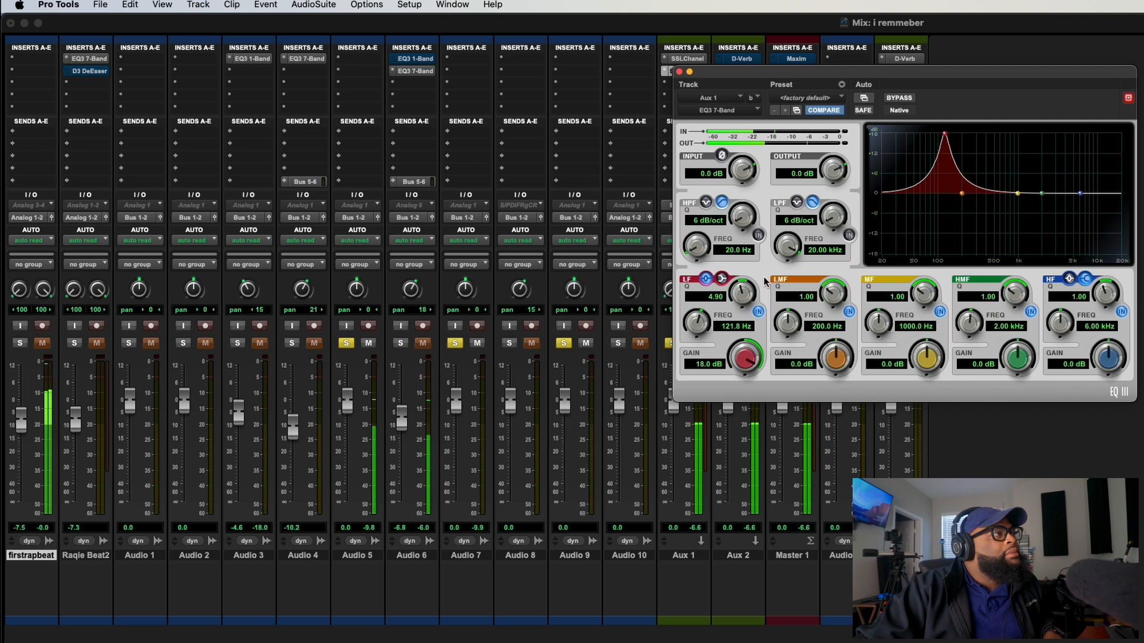
drag(744, 296, 746, 282)
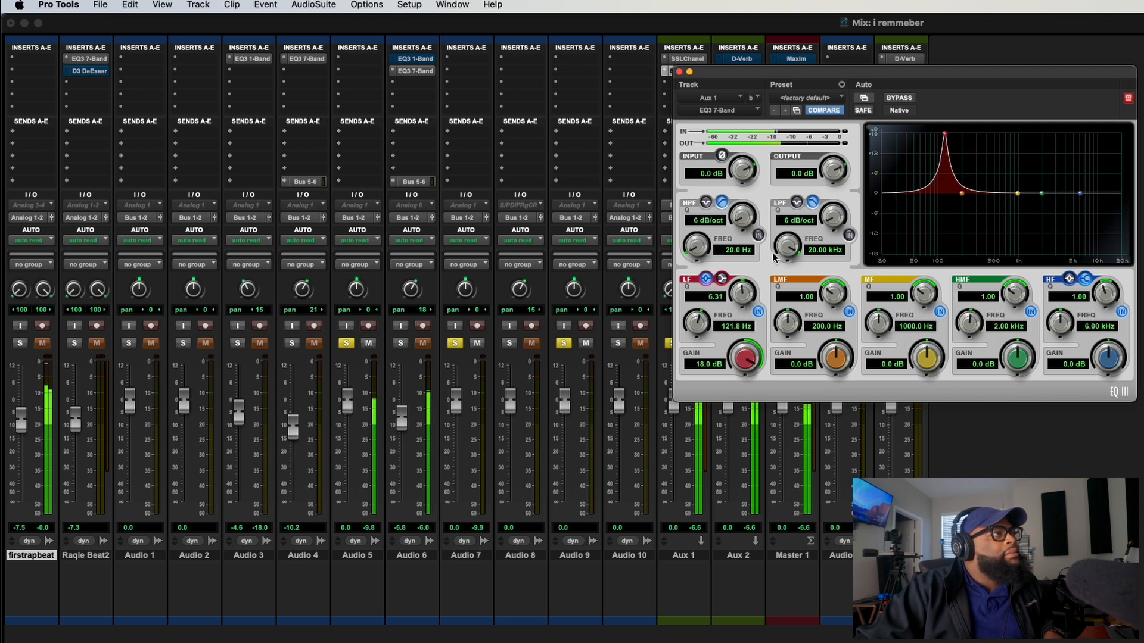
mouse_move(691, 325)
mouse_down()
mouse_move(690, 337)
mouse_move(698, 325)
mouse_up()
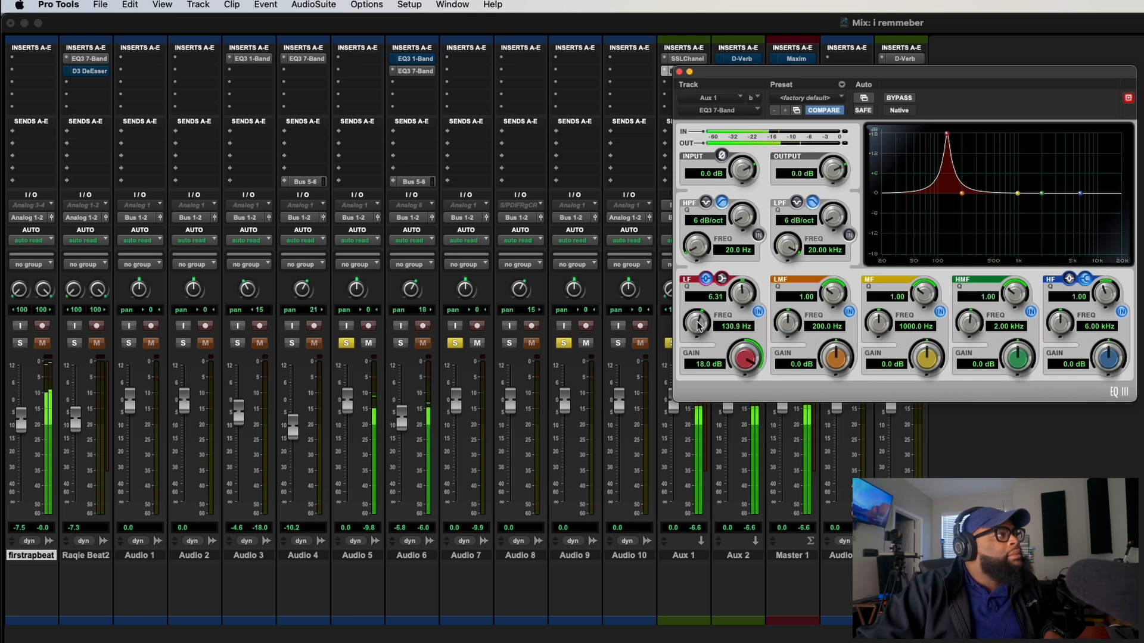
drag(698, 325, 698, 326)
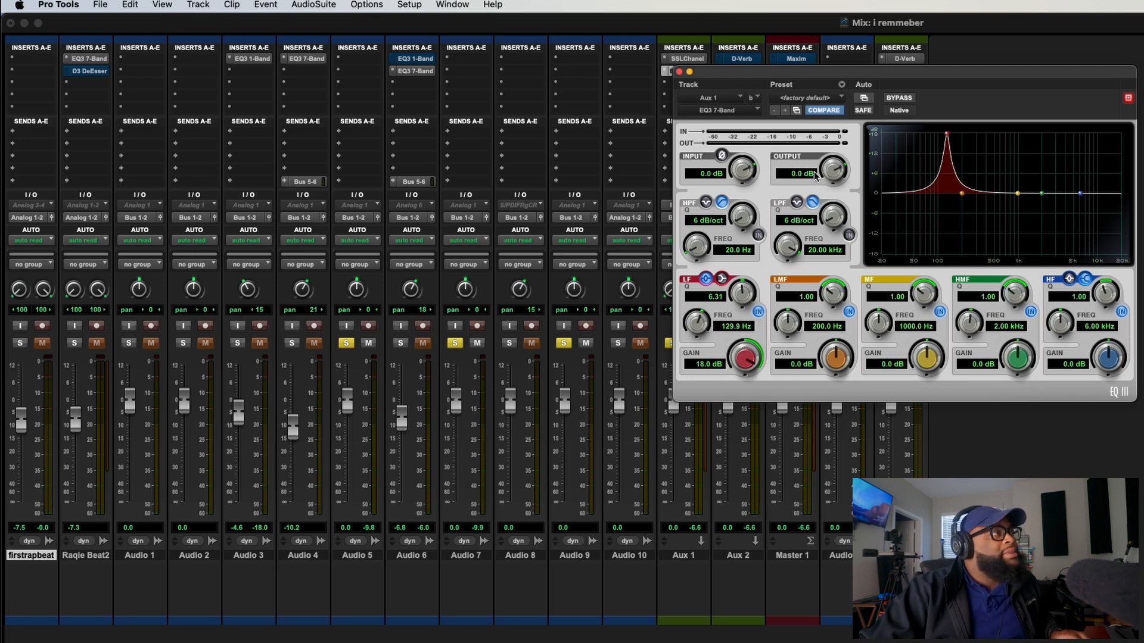
click(899, 97)
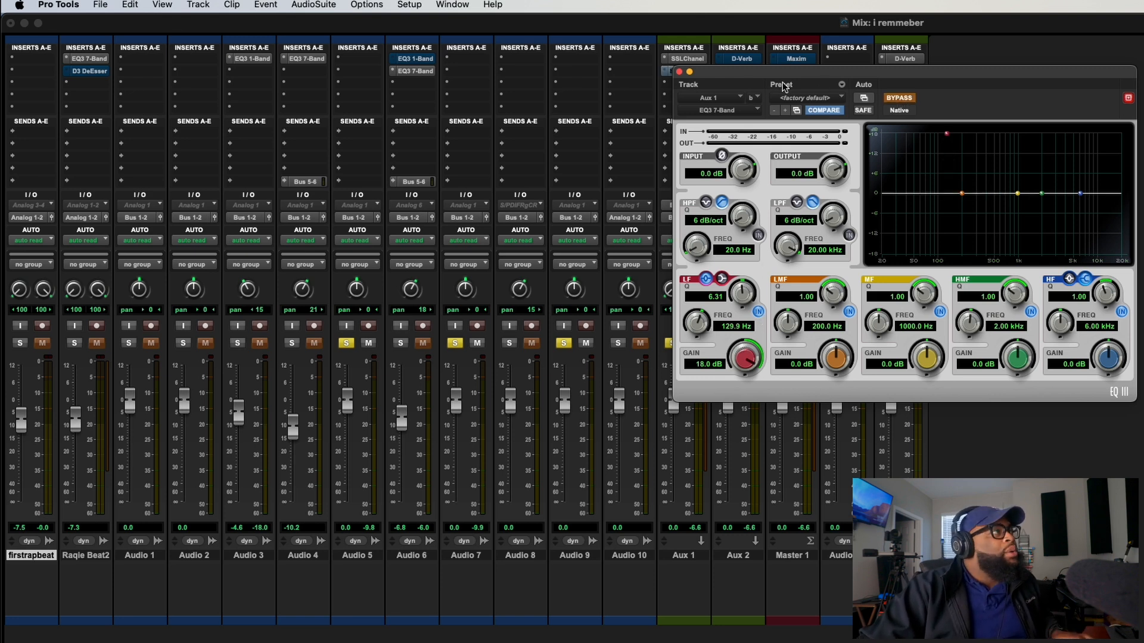
- In Aux 1's SSLChannel, enable Split and the LF Bell, and engage the low-cut filter
click(688, 59)
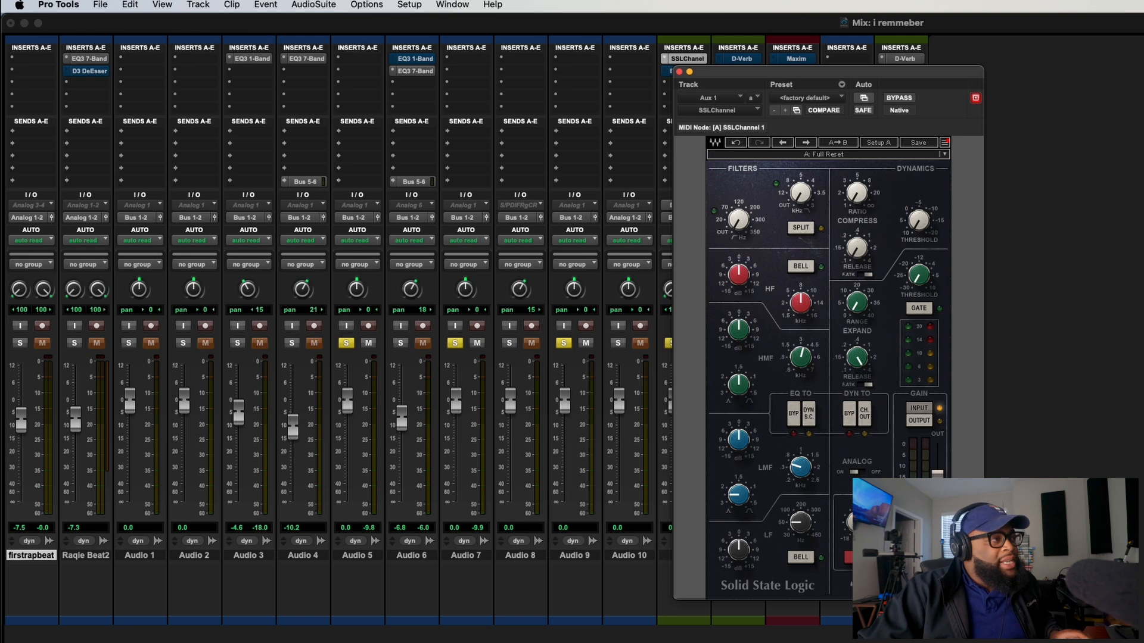
click(805, 557)
click(801, 227)
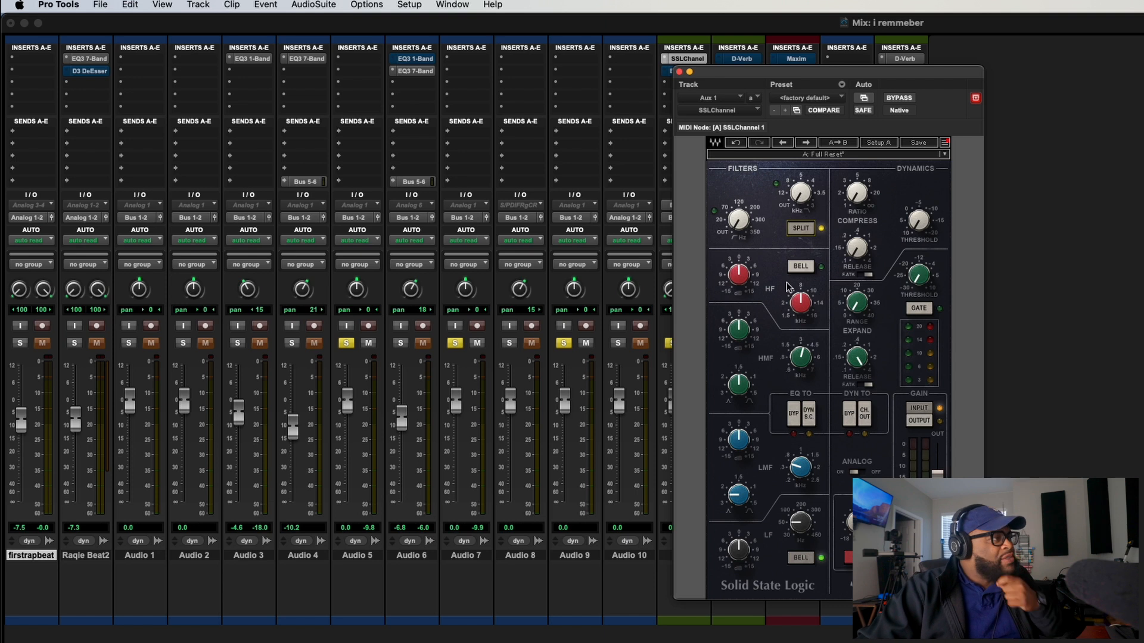
drag(738, 222, 737, 214)
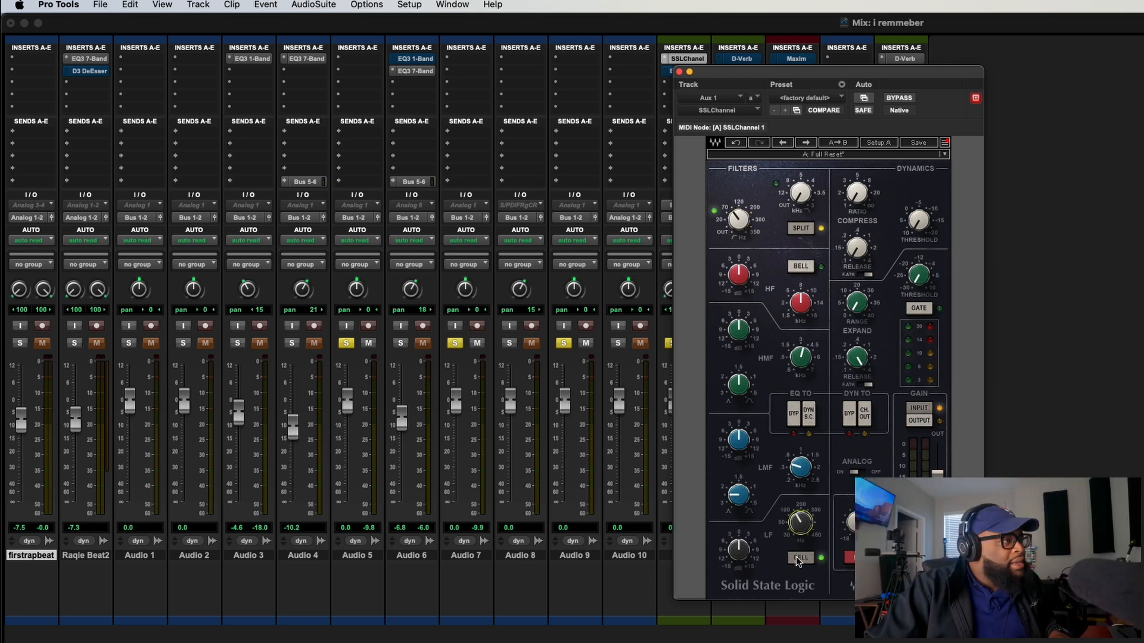
- Try LF gain cuts down to -15.0 dB on the SSLChannel during playback and return the gain to 0.0 dB
key(space)
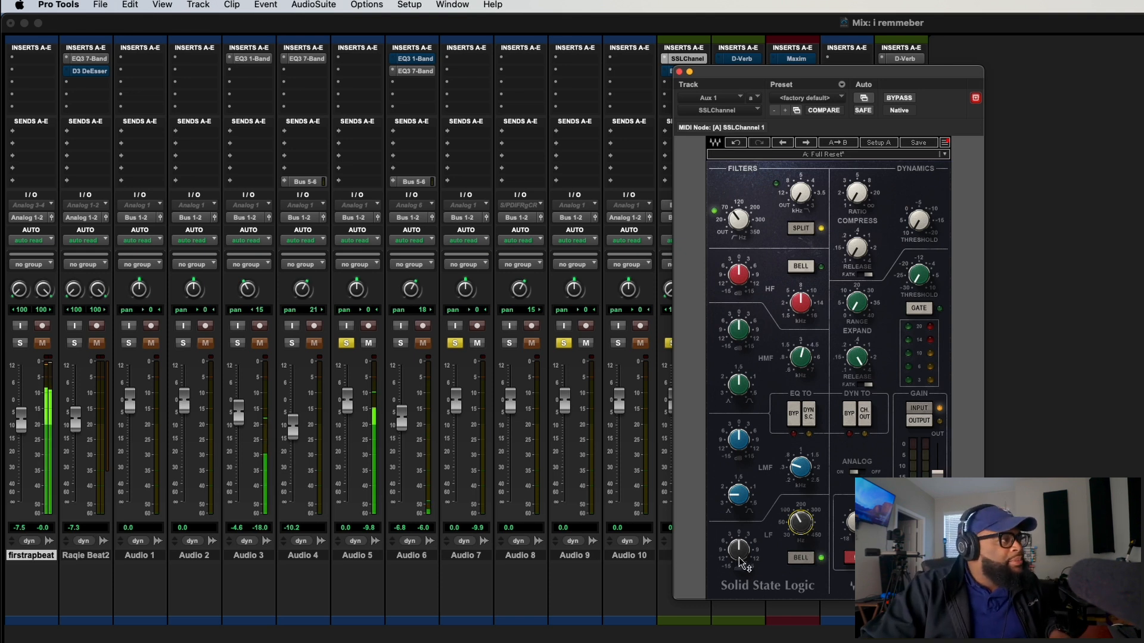
drag(740, 561, 741, 587)
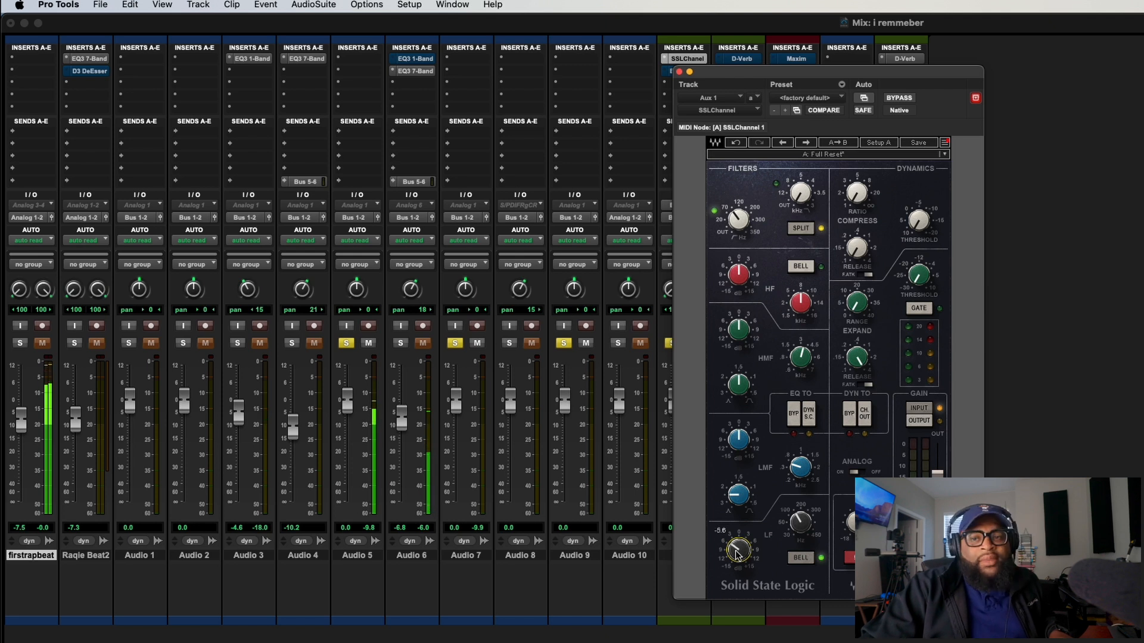
drag(739, 550, 739, 576)
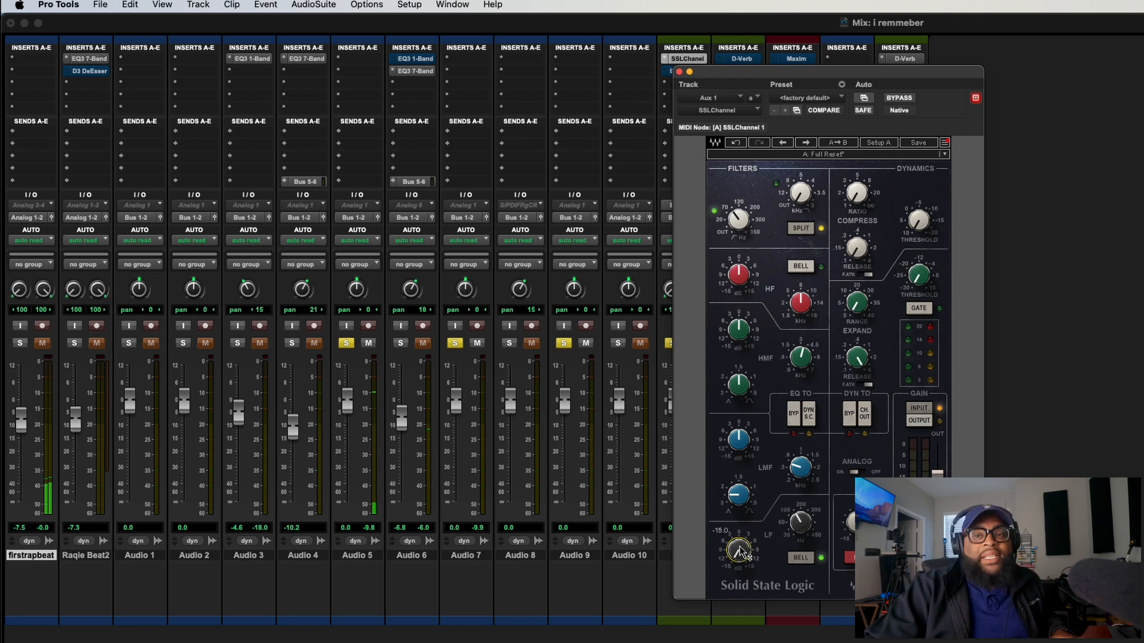
mouse_move(740, 547)
mouse_down()
mouse_move(740, 523)
mouse_move(740, 536)
mouse_up()
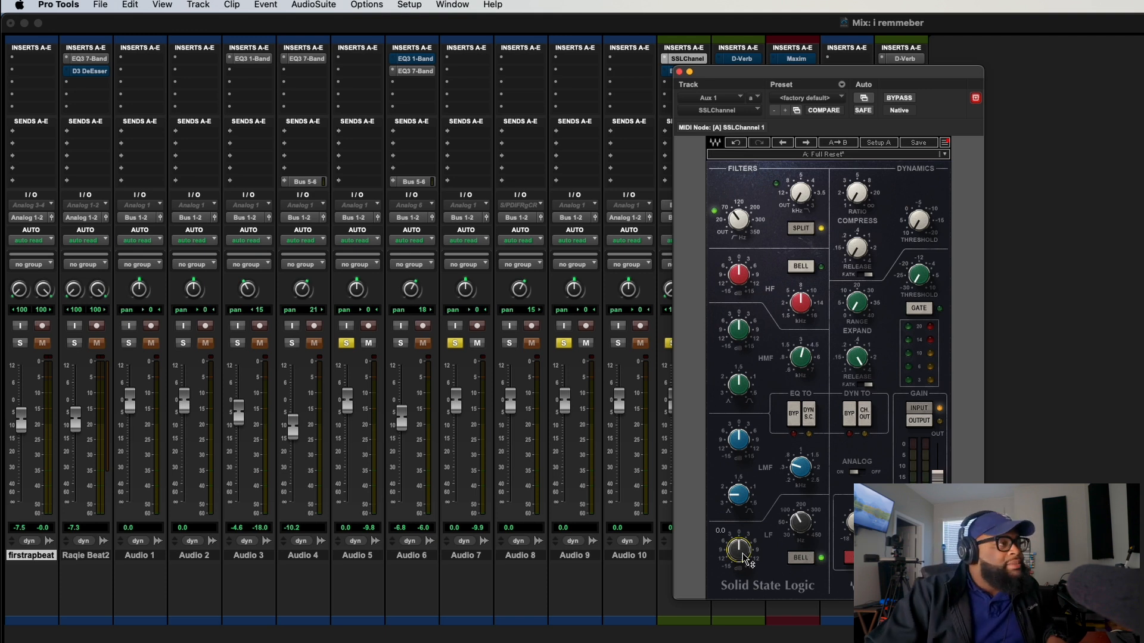
- Apply a moderate LF gain cut of a little over 3 dB on the SSLChannel while the track plays
key(space)
drag(745, 560, 744, 574)
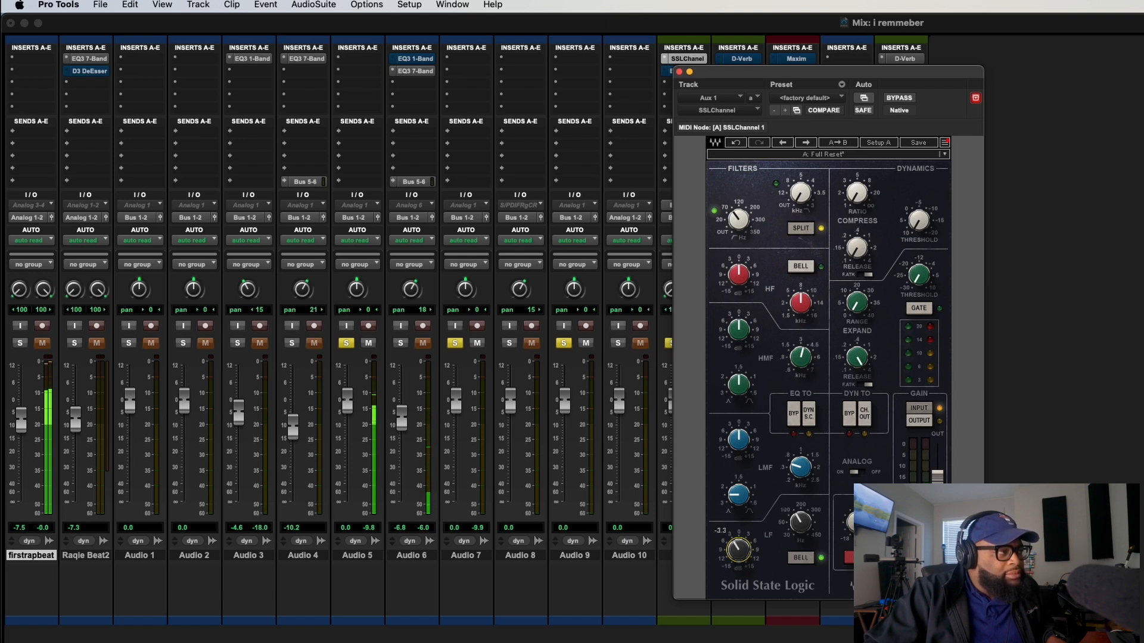
drag(744, 576, 745, 576)
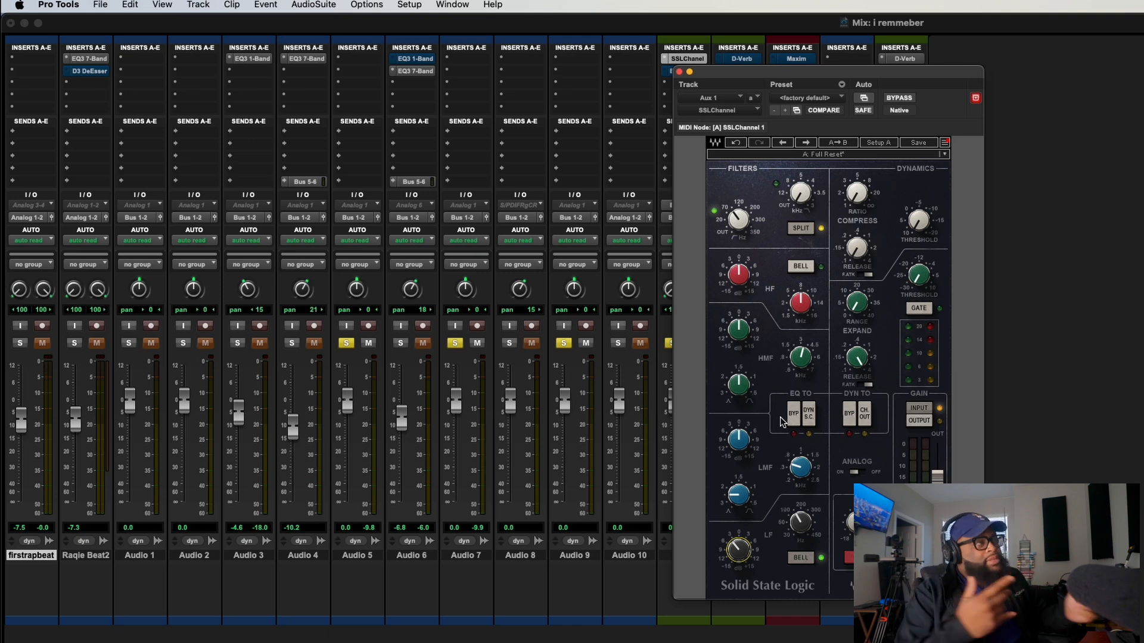
- Reopen Aux 1's EQ3 7-Band, take it out of bypass and switch off its LF band
click(691, 72)
click(692, 72)
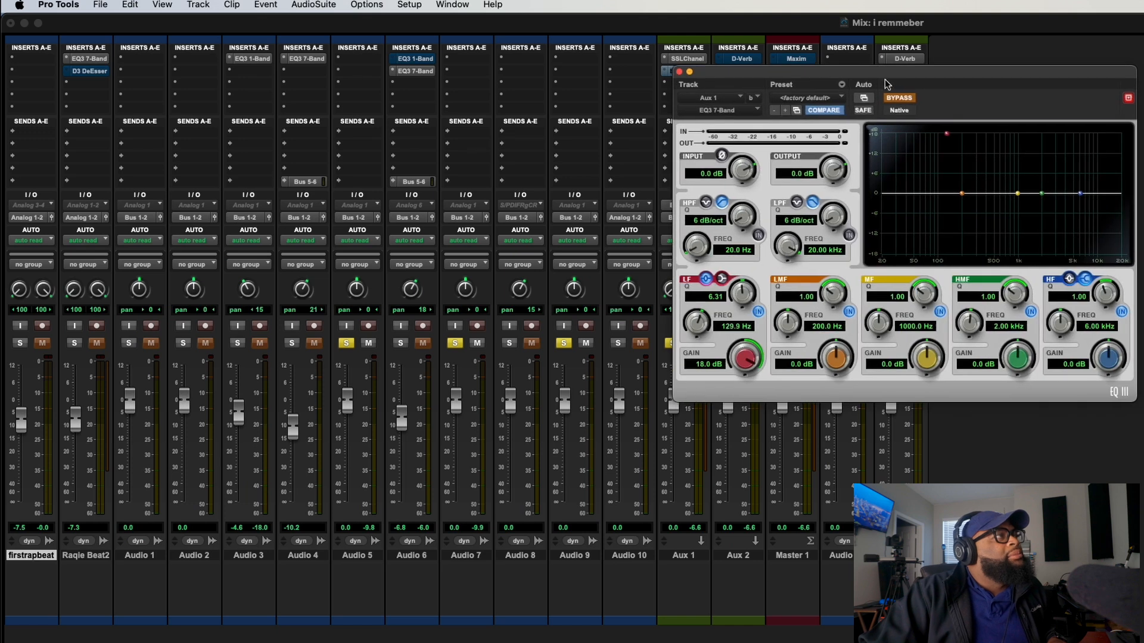
click(898, 100)
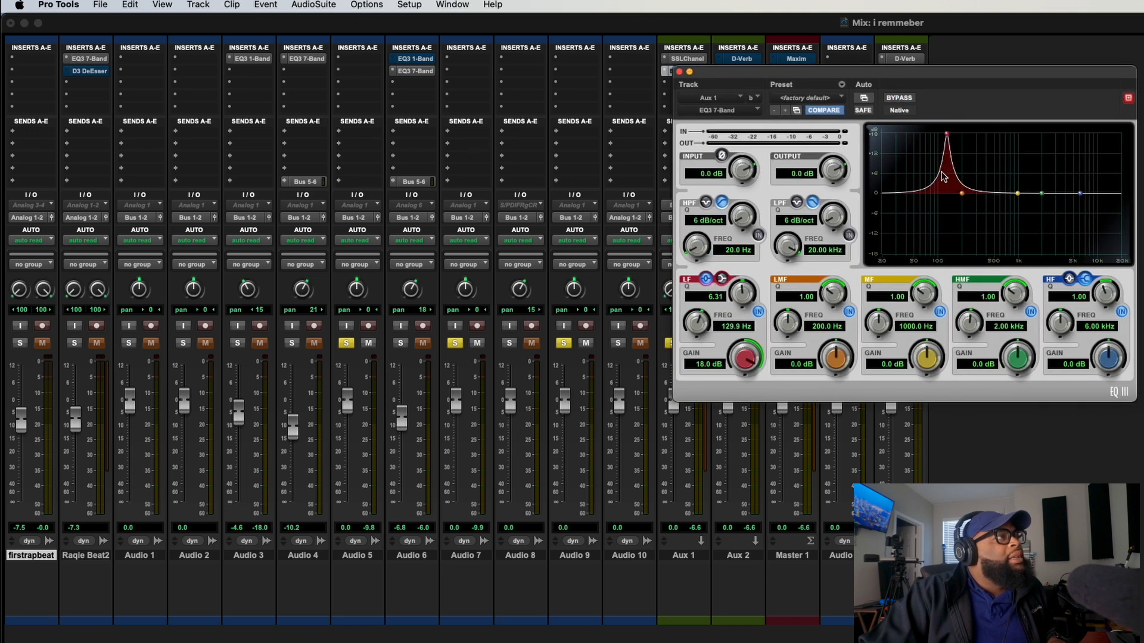
click(758, 313)
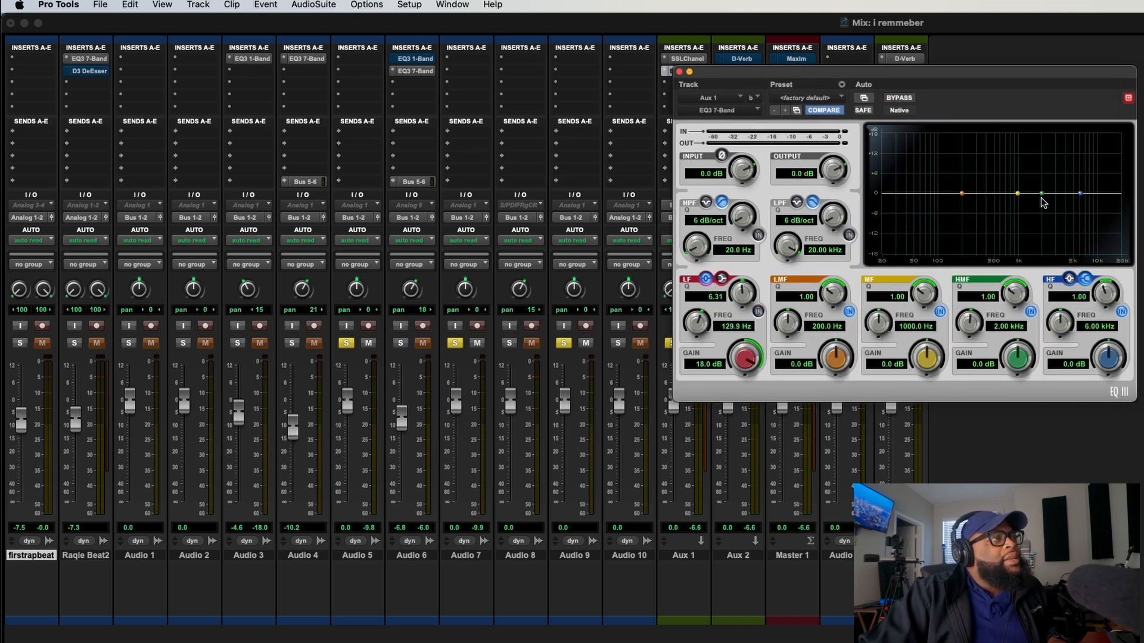
- Sweep the EQ3's HMF peak to 3.96 kHz with Q 9.02 and 18.0 dB gain during playback, and bypass the EQ3
drag(1044, 192, 1045, 145)
key(space)
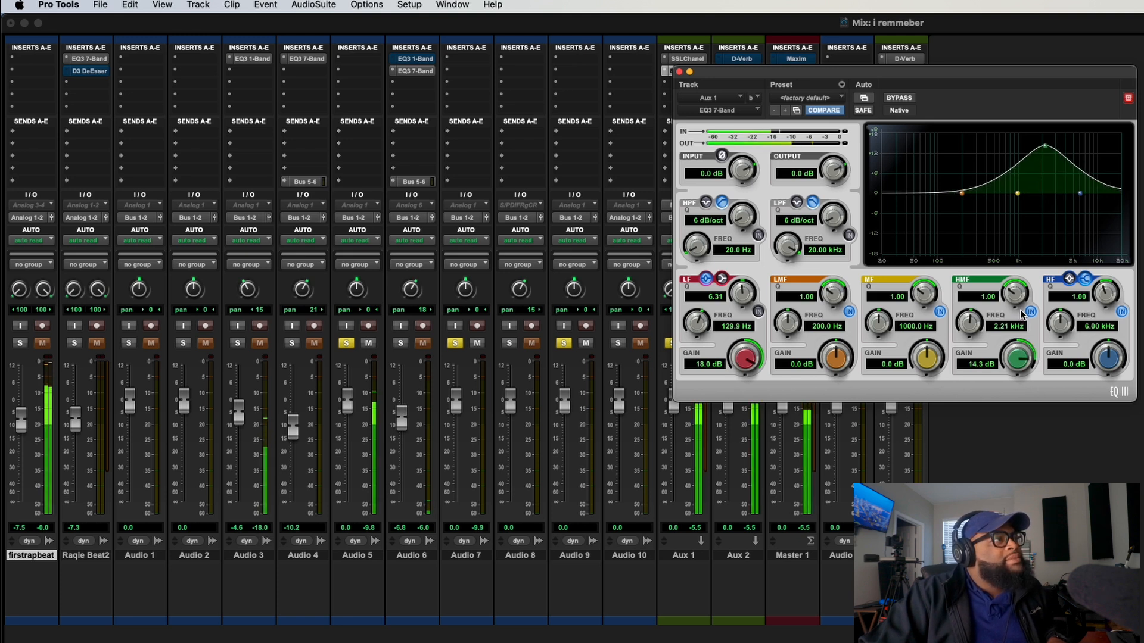
drag(1014, 293, 1014, 222)
drag(1017, 357, 969, 326)
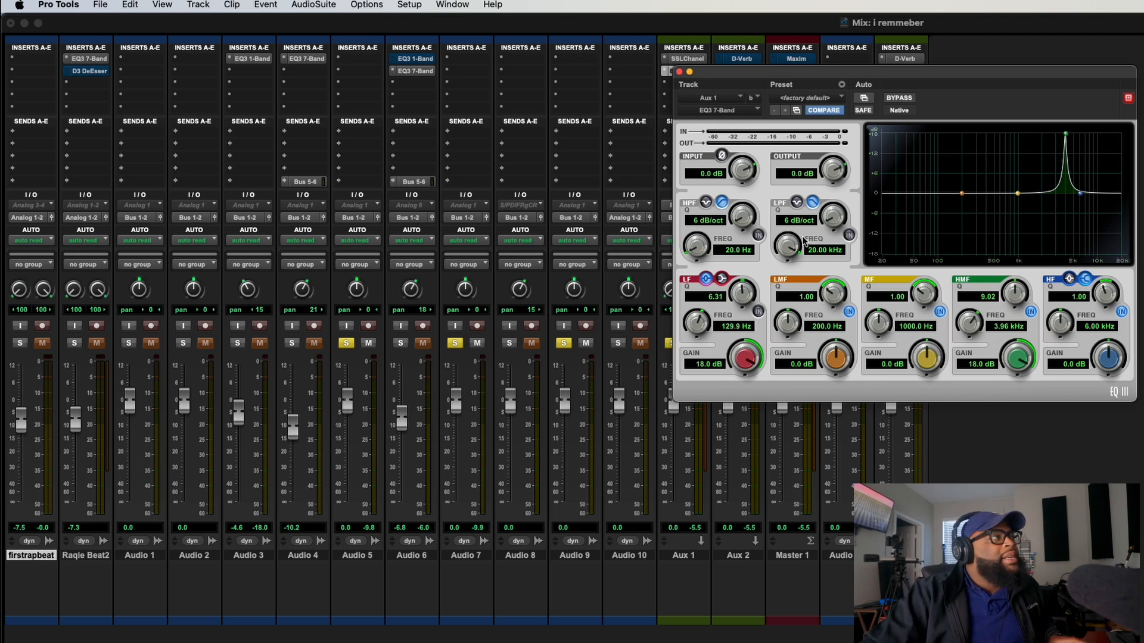
click(897, 99)
click(690, 72)
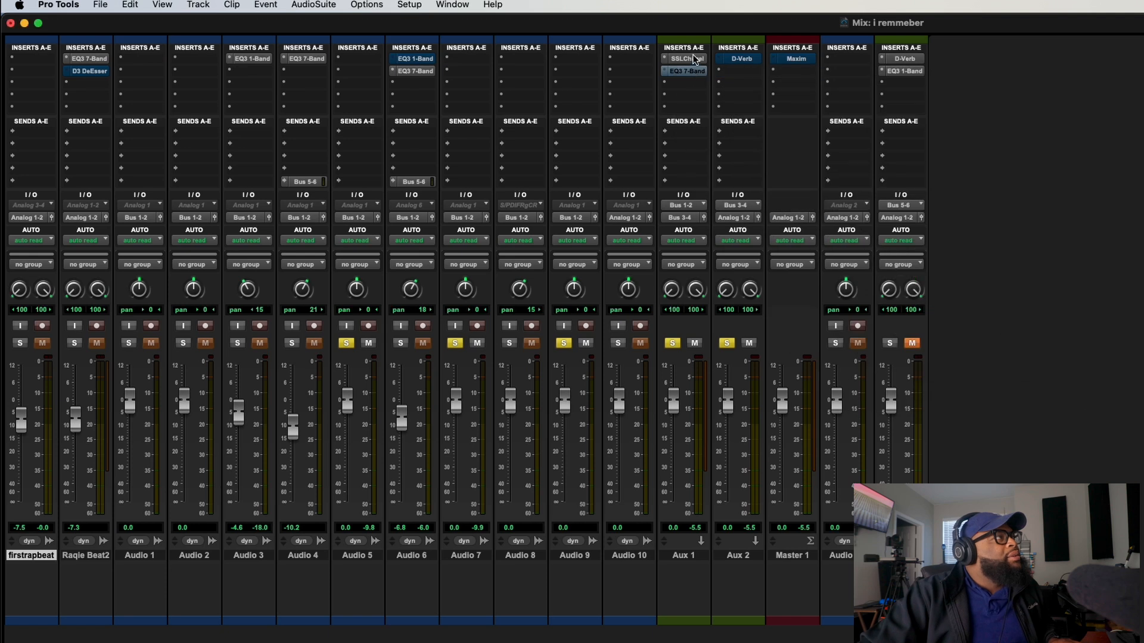
- Open Aux 1's SSLChannel, boost the HMF gain and narrow its Q, and tune the HMF frequency to 4.00 kHz during playback
click(687, 58)
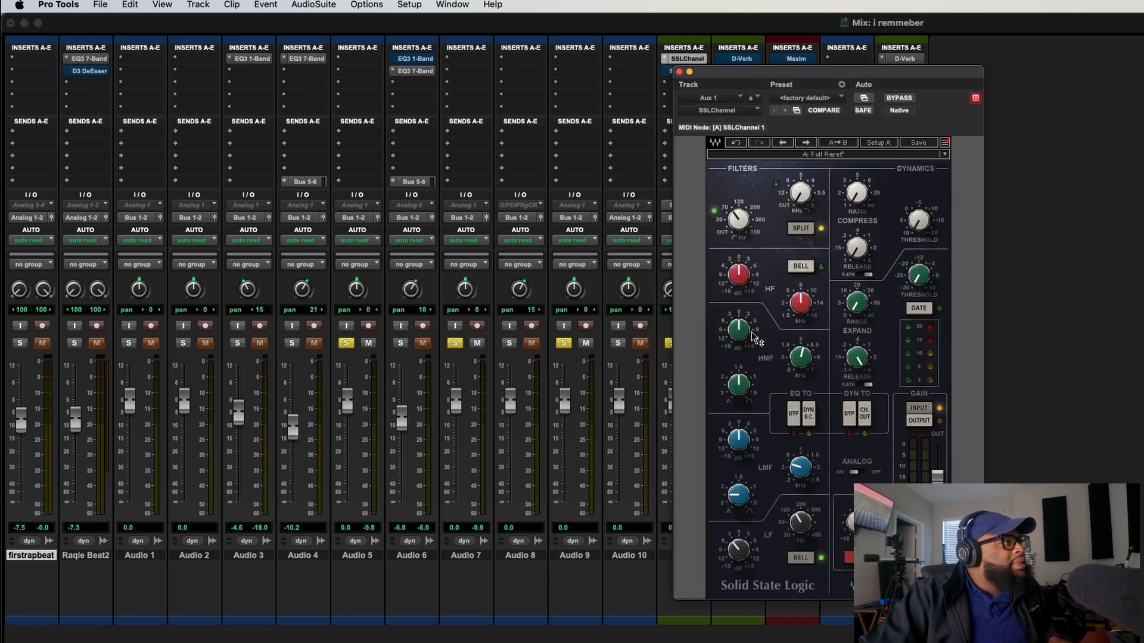
drag(746, 338, 746, 331)
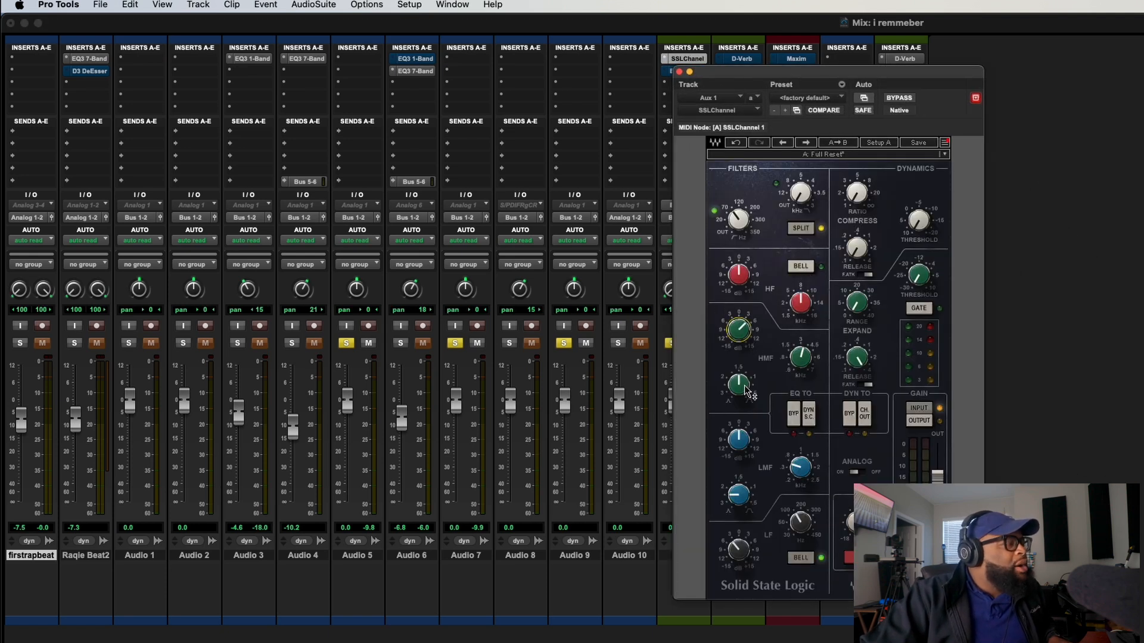
drag(744, 386, 745, 374)
key(space)
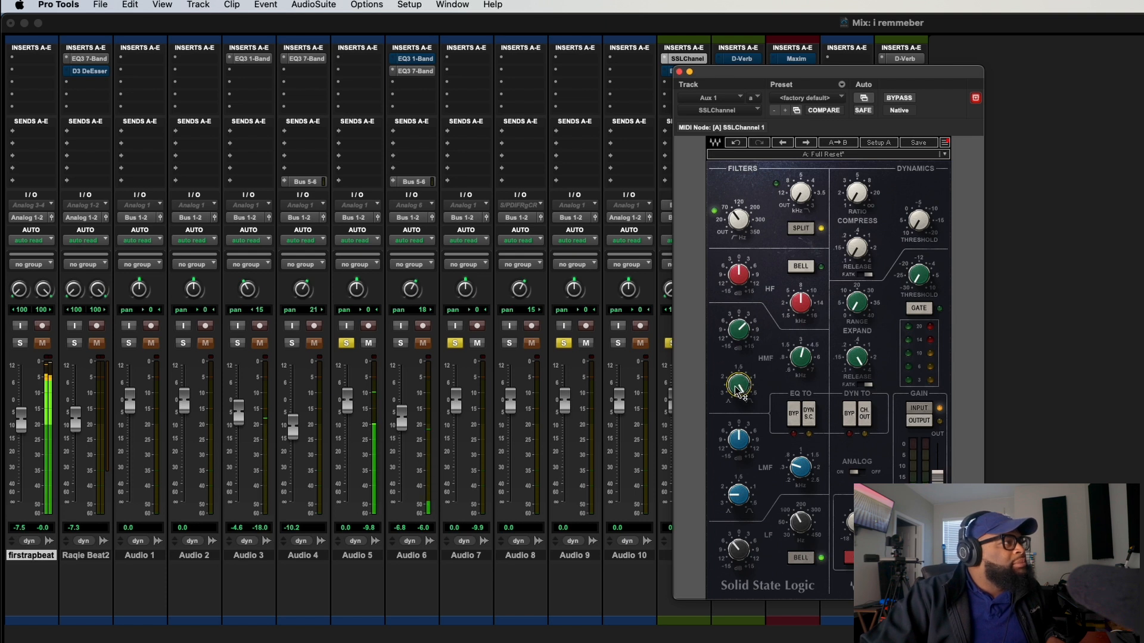
drag(738, 388, 739, 391)
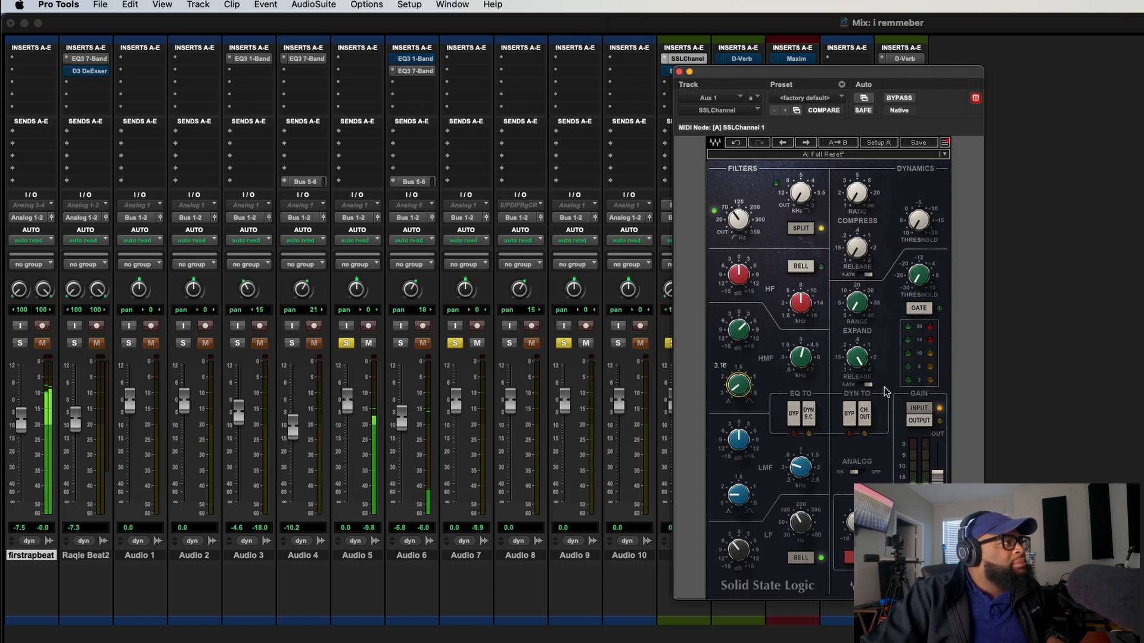
drag(744, 333, 744, 321)
drag(801, 358, 800, 347)
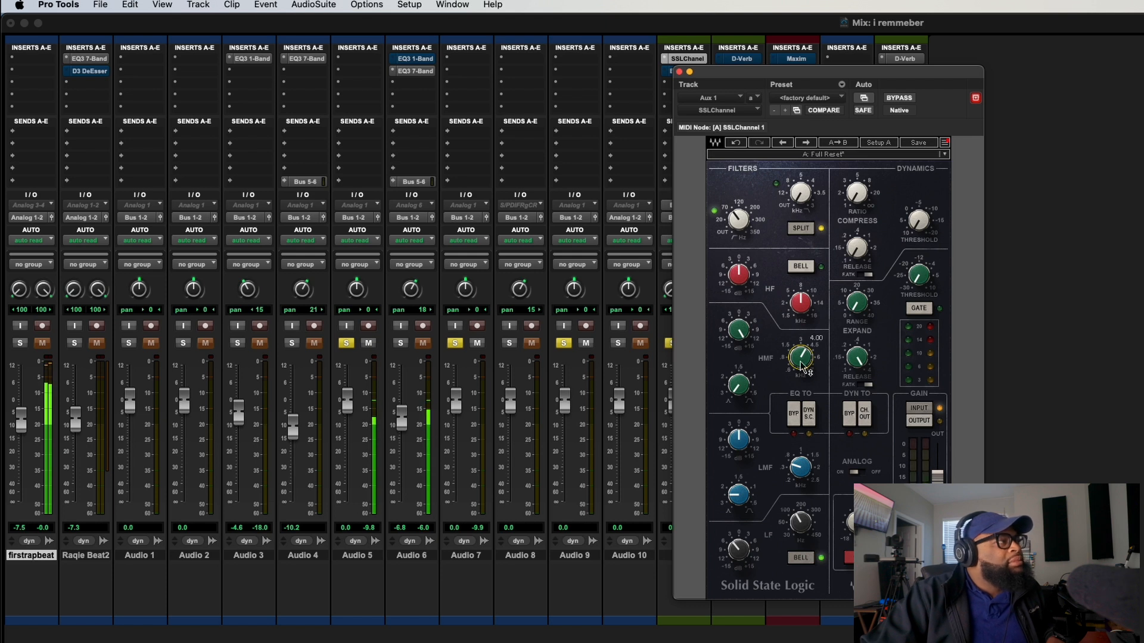
- Turn the SSLChannel's HMF gain down from boost into a cut while the track plays
click(748, 331)
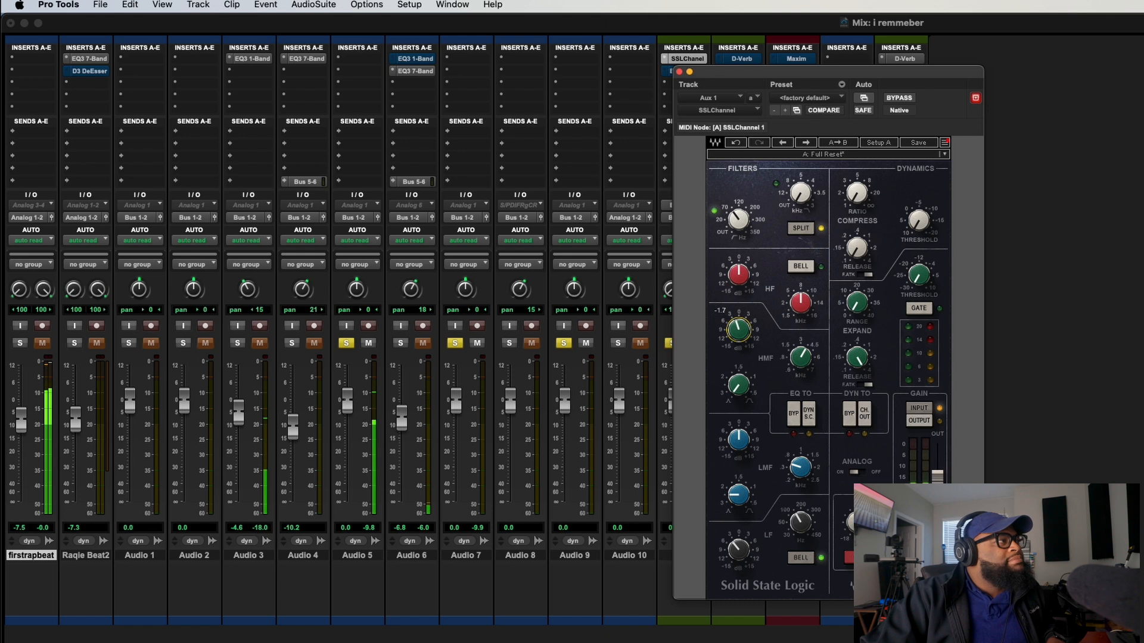
mouse_move(742, 331)
mouse_down()
mouse_move(742, 341)
mouse_move(743, 329)
mouse_up()
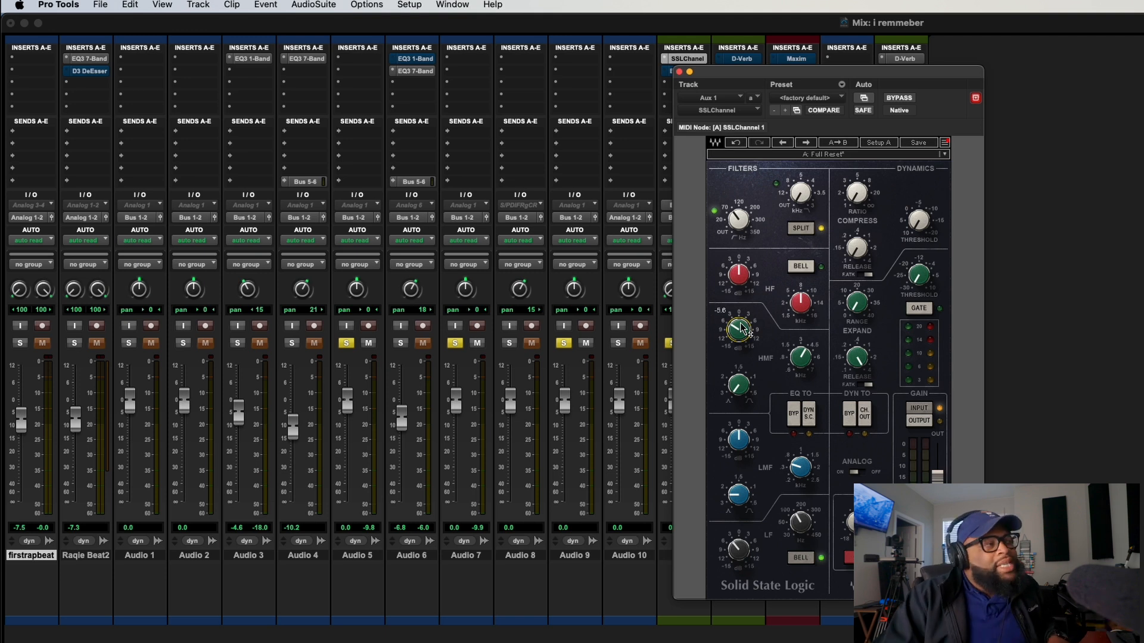
mouse_move(745, 444)
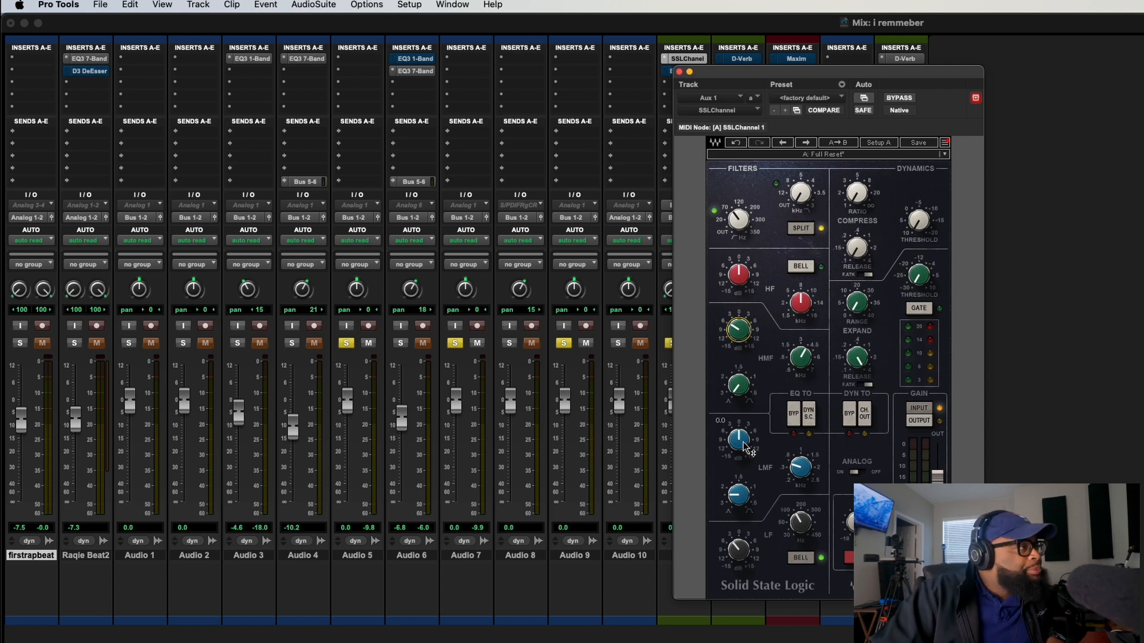
key(space)
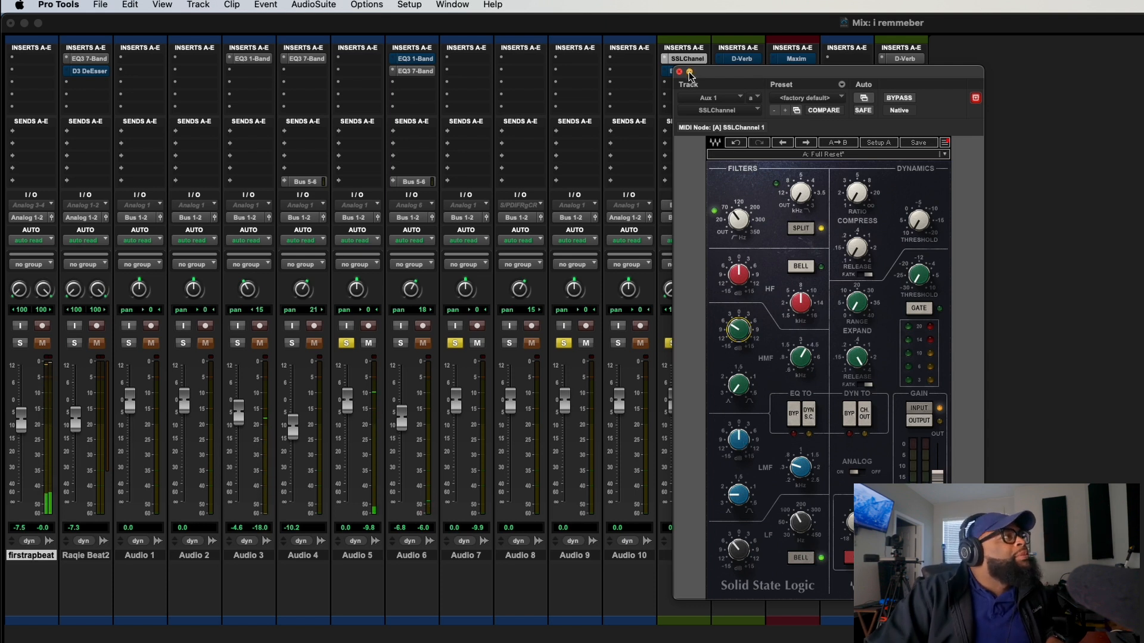
- Reopen Aux 1's EQ3 7-Band, switch off its HMF band, raise the LMF gain to 6.3 dB and take the plug-in out of bypass
click(689, 71)
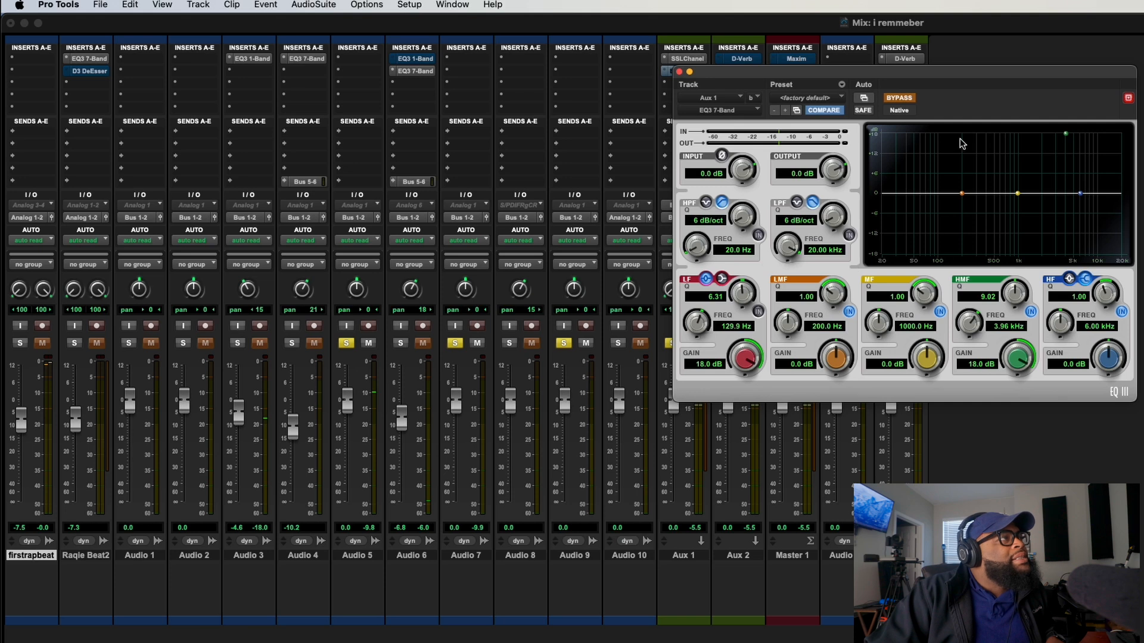
click(1030, 312)
click(1030, 314)
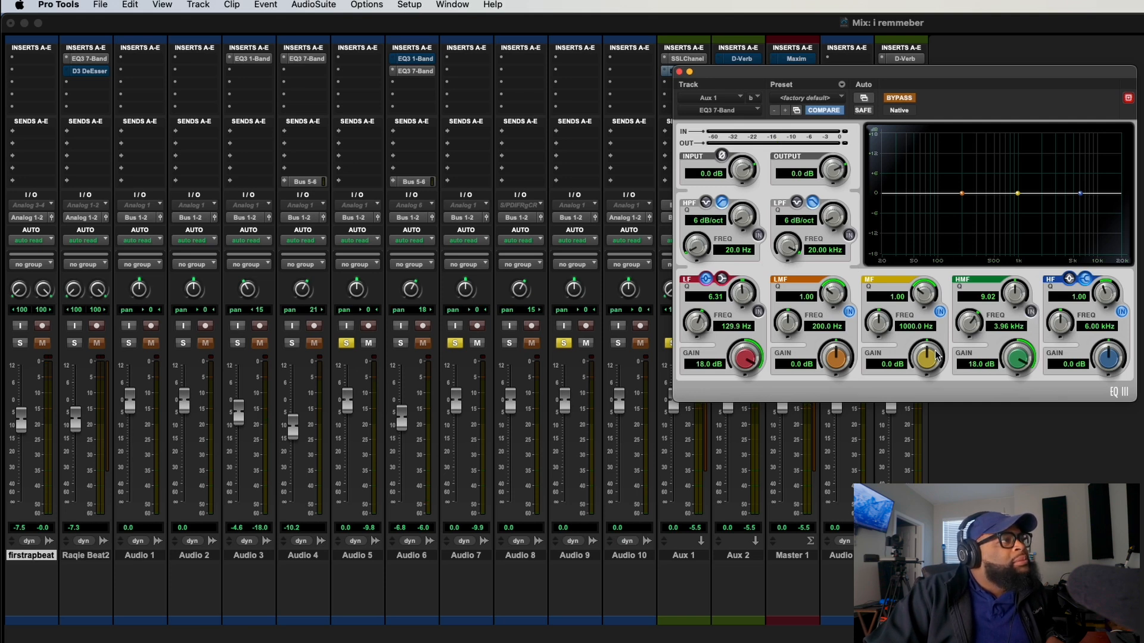
drag(833, 316, 830, 291)
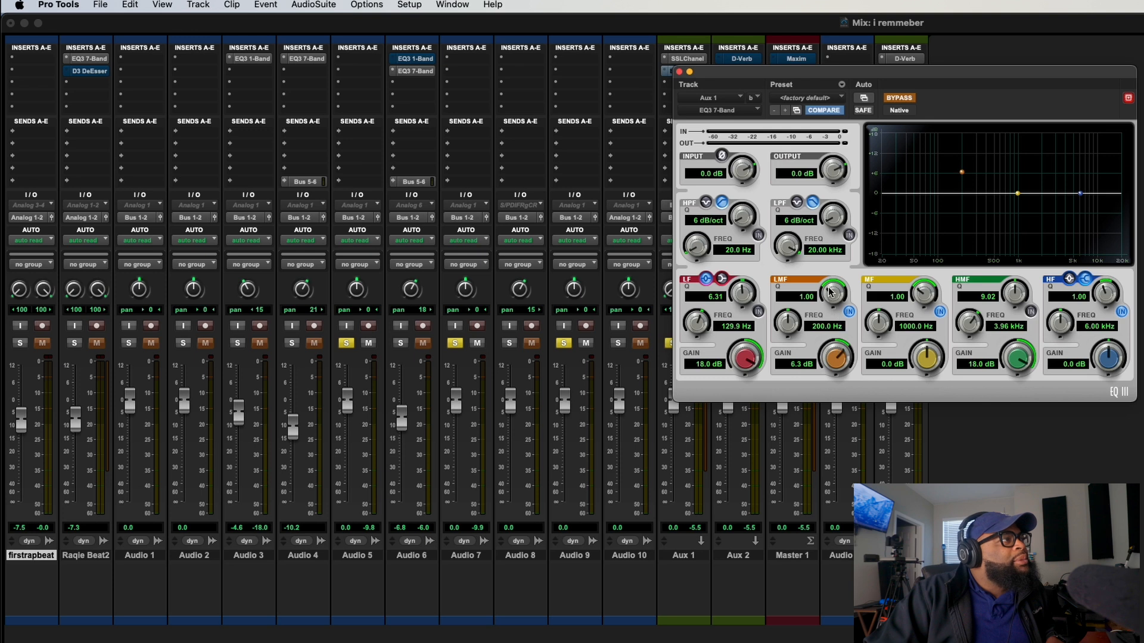
click(896, 97)
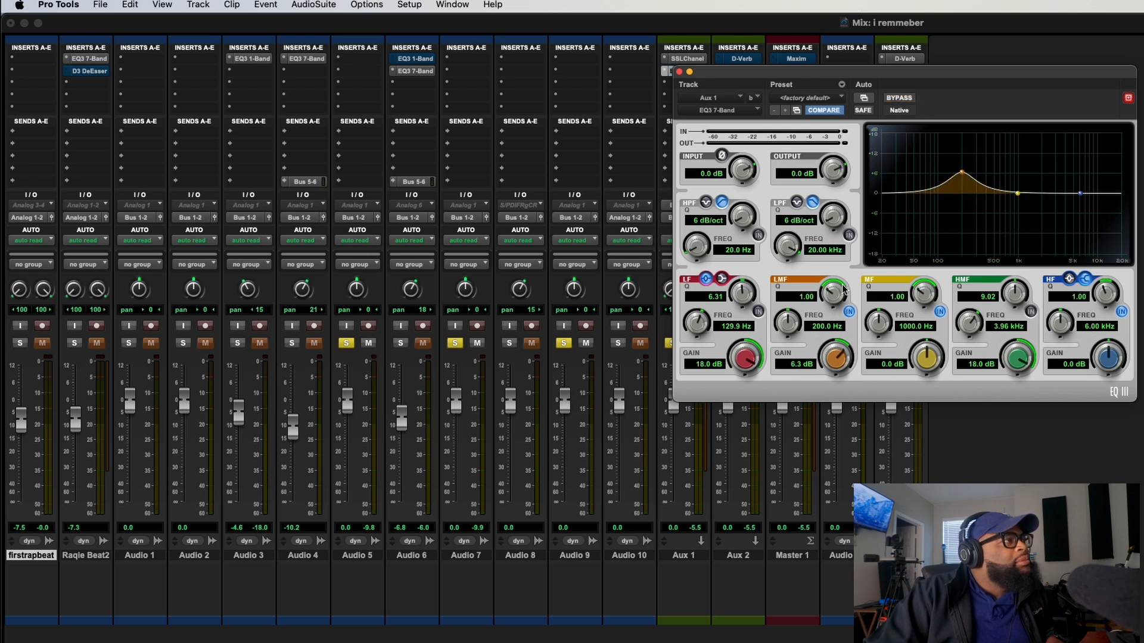
- Sweep the EQ3's LMF peak to 426.1 Hz with Q 10.00 and 18.0 dB gain during playback, and bypass the EQ3
drag(832, 292, 837, 208)
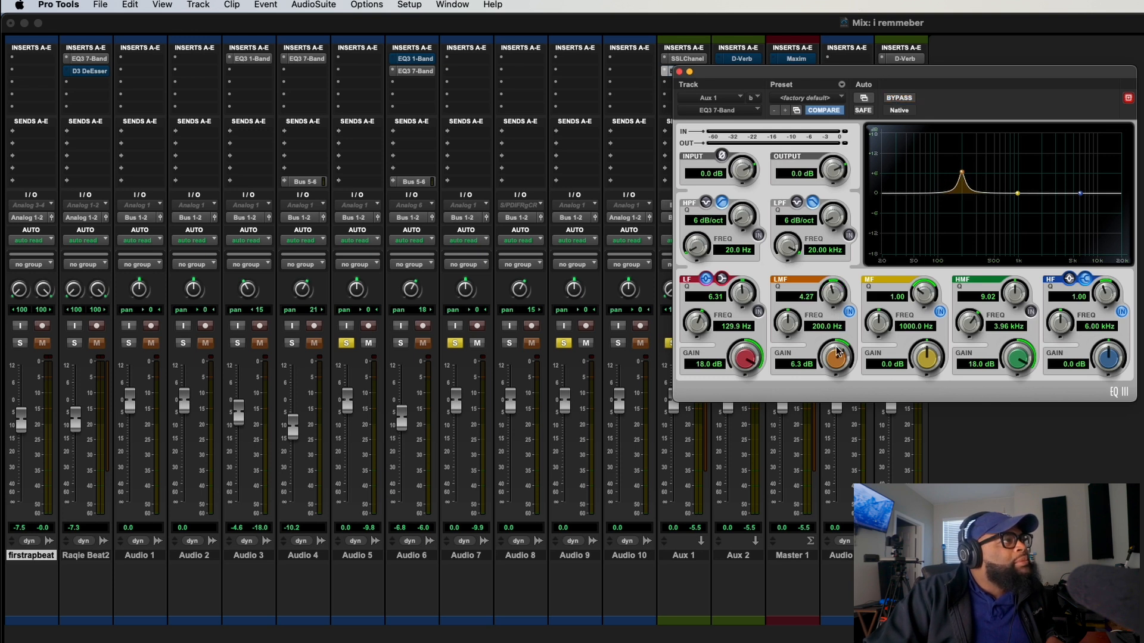
drag(839, 352, 833, 250)
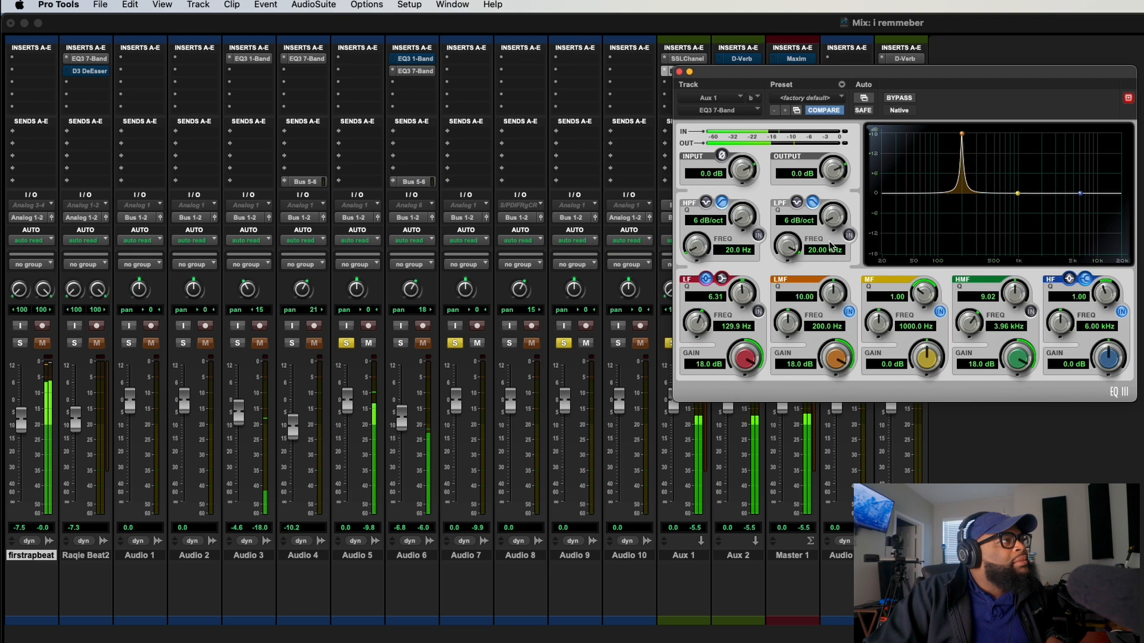
drag(792, 322, 832, 292)
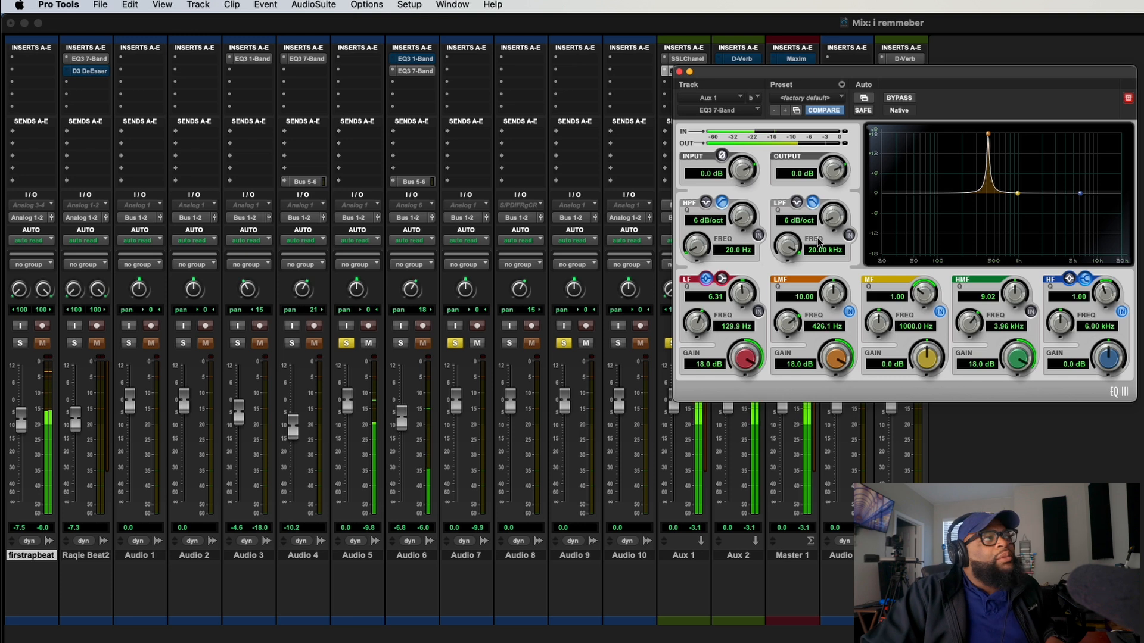
click(896, 99)
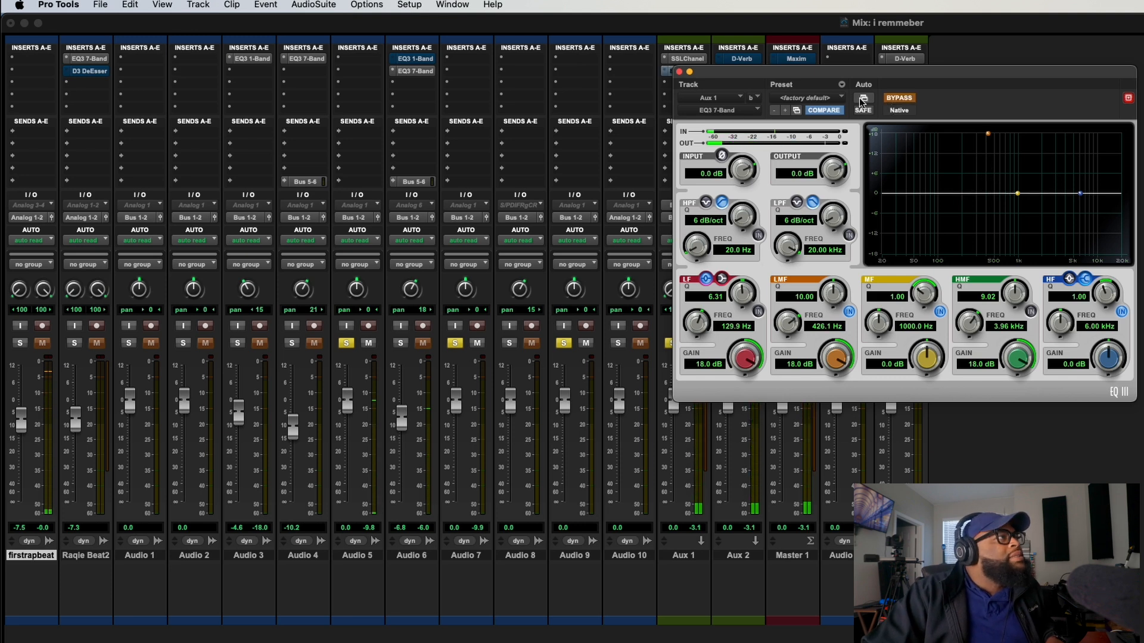
- Return to Aux 1's SSLChannel, boost the LMF gain and sweep the LMF frequency down to around 0.46 kHz during playback
click(690, 72)
click(688, 58)
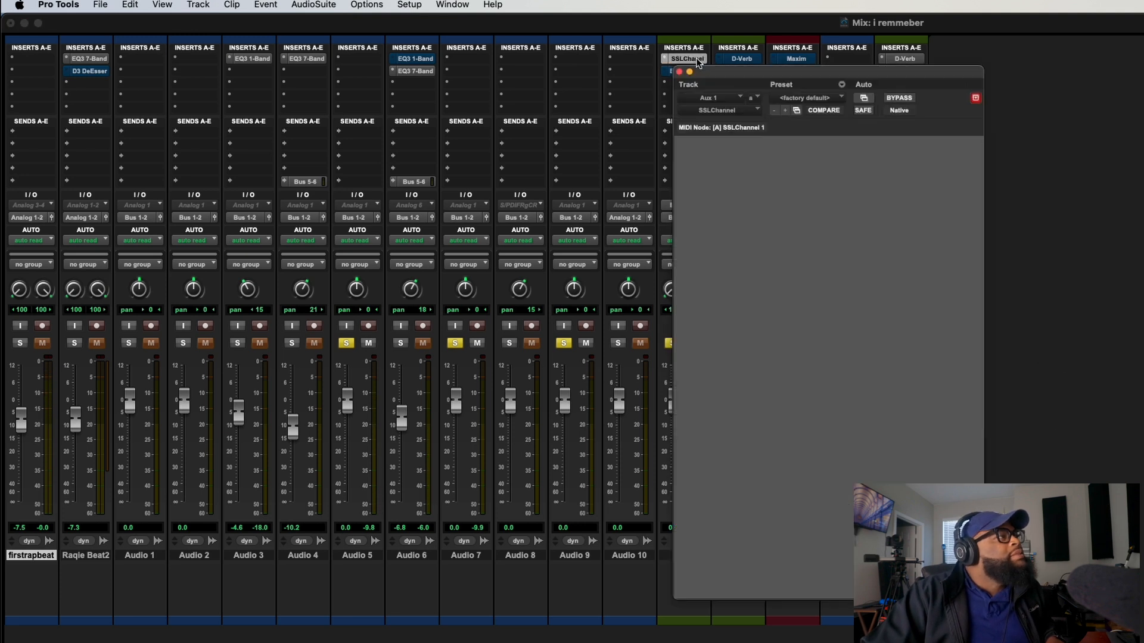
click(729, 446)
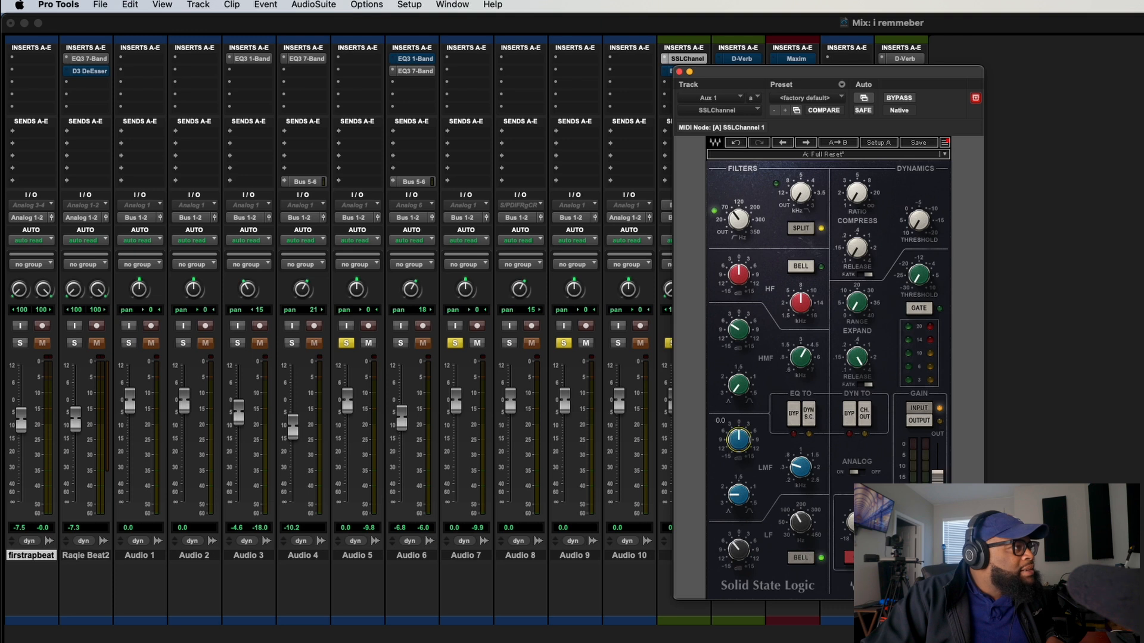
click(800, 467)
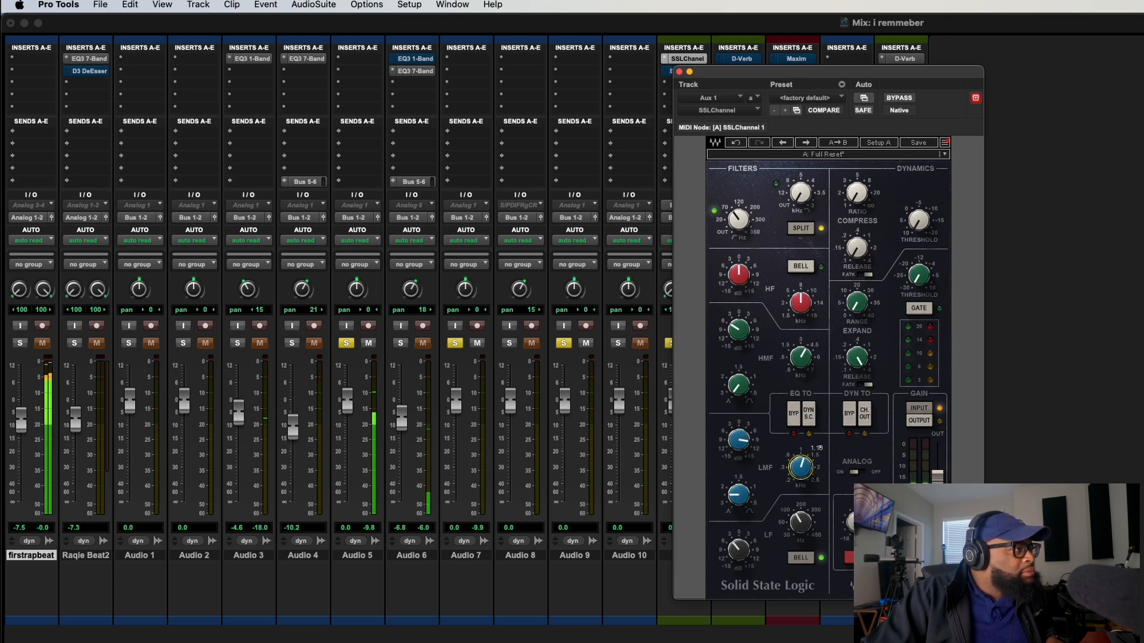
drag(800, 467, 799, 459)
mouse_move(800, 468)
mouse_down()
mouse_move(800, 454)
mouse_move(800, 466)
mouse_up()
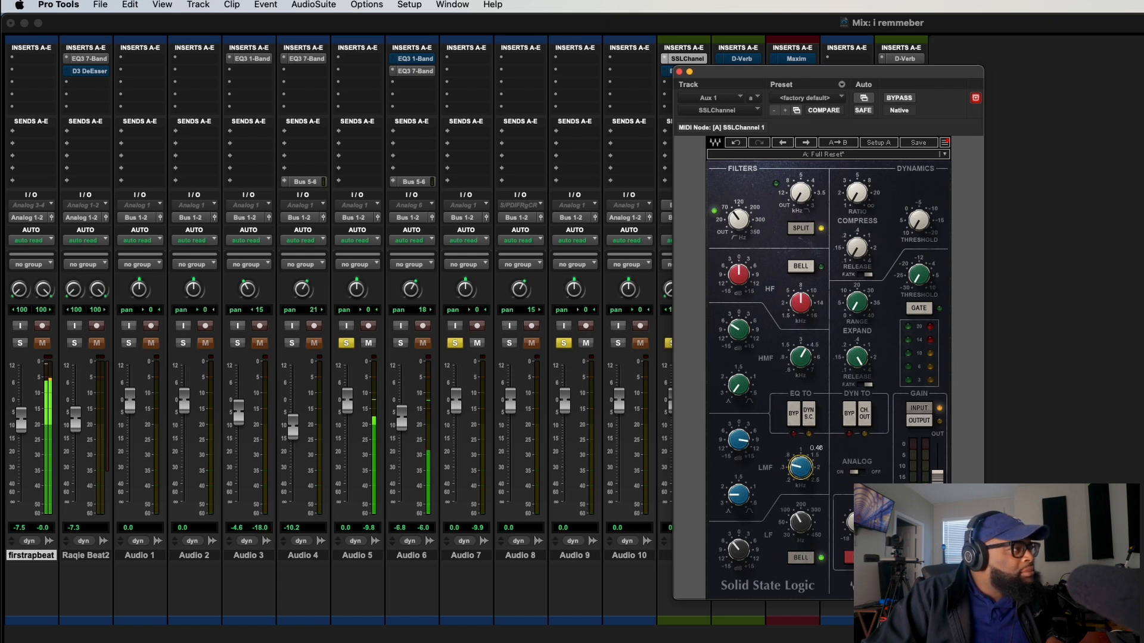
drag(800, 467, 799, 464)
- Adjust the SSLChannel's LMF Q and turn the LMF gain down past -2.2 dB into a cut while listening
drag(739, 502, 739, 484)
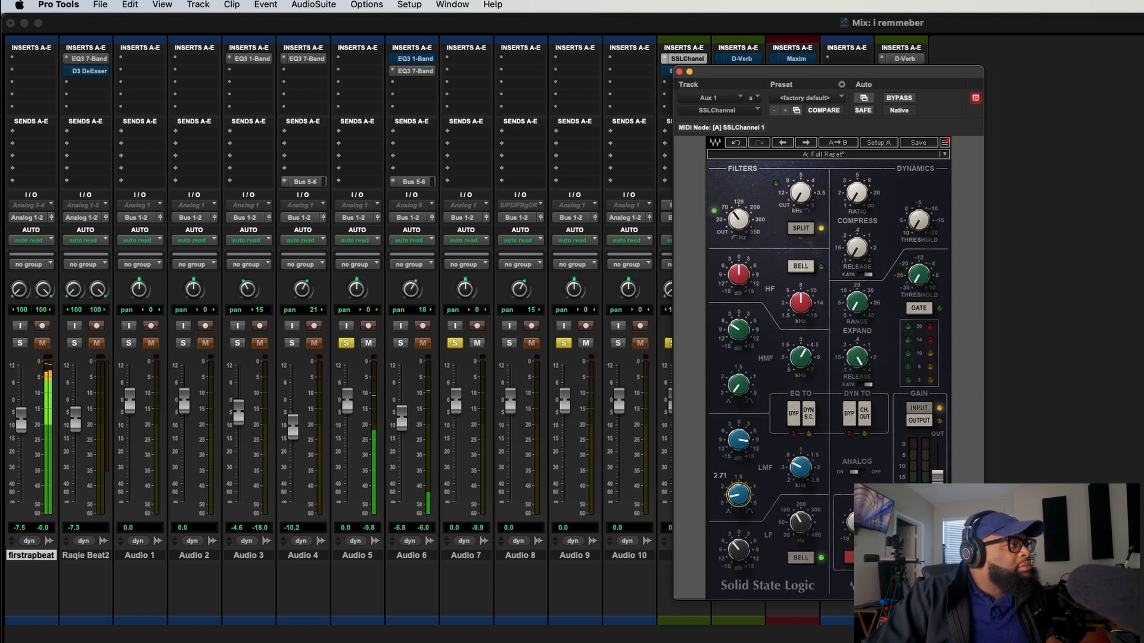
drag(738, 444, 737, 441)
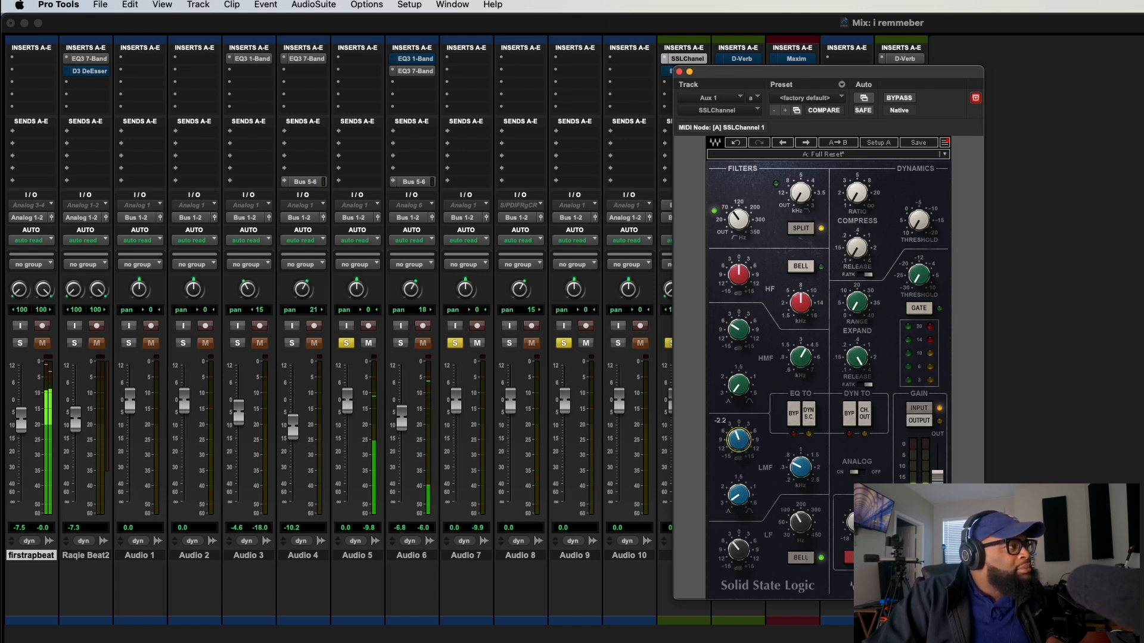
drag(738, 443, 737, 448)
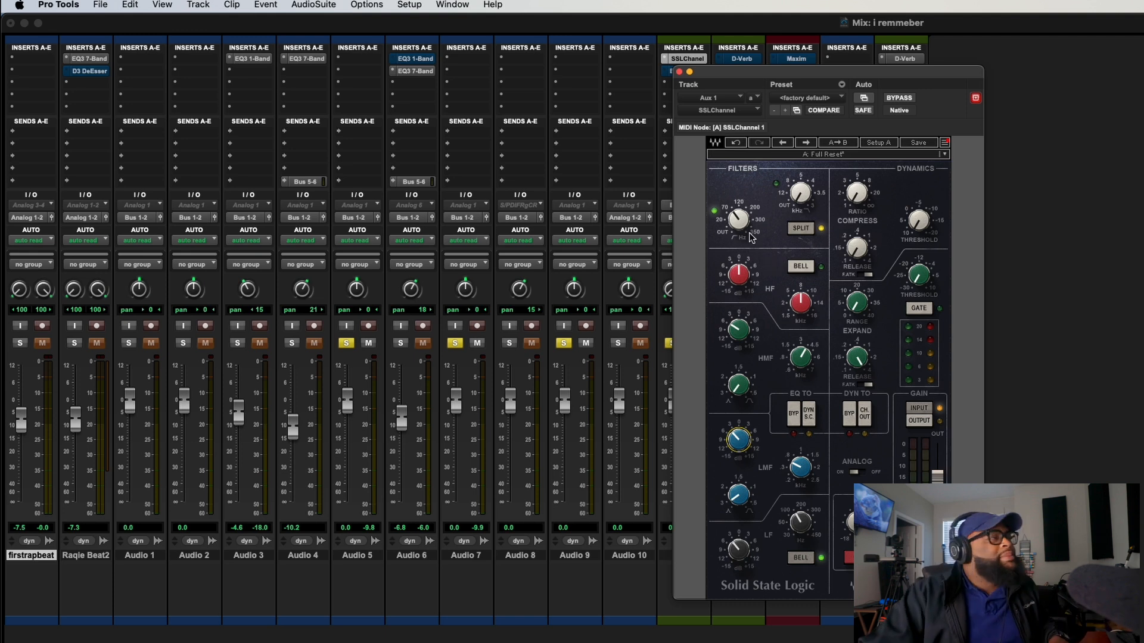
- Raise the SSLChannel's HF frequency, boost the HF gain to about 2.2 dB during playback and close the plug-in
click(800, 305)
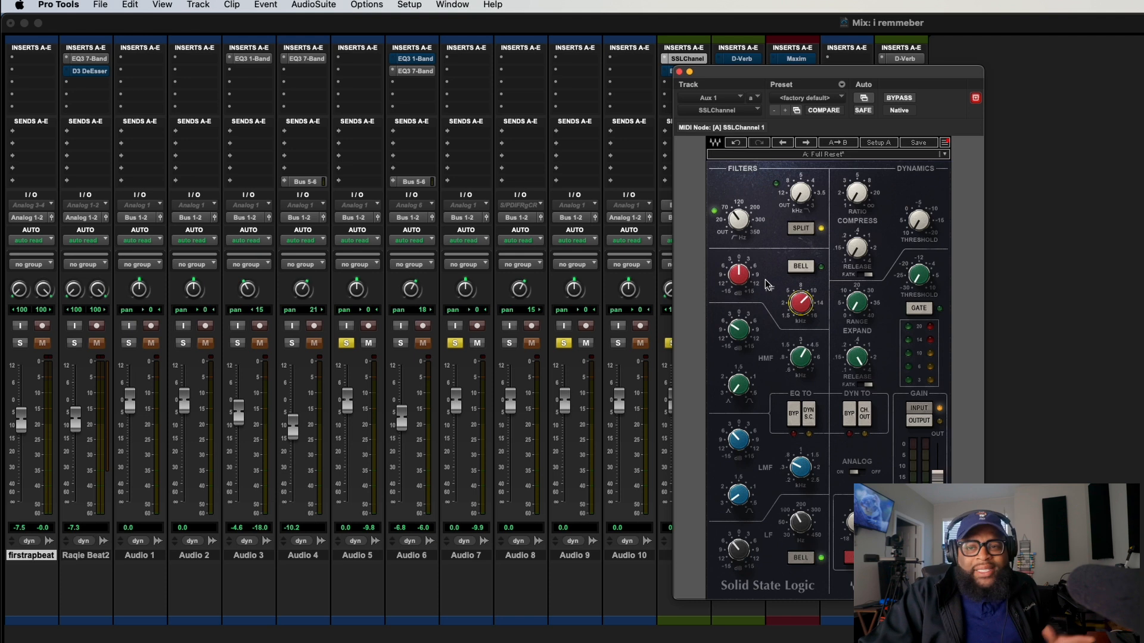
click(739, 274)
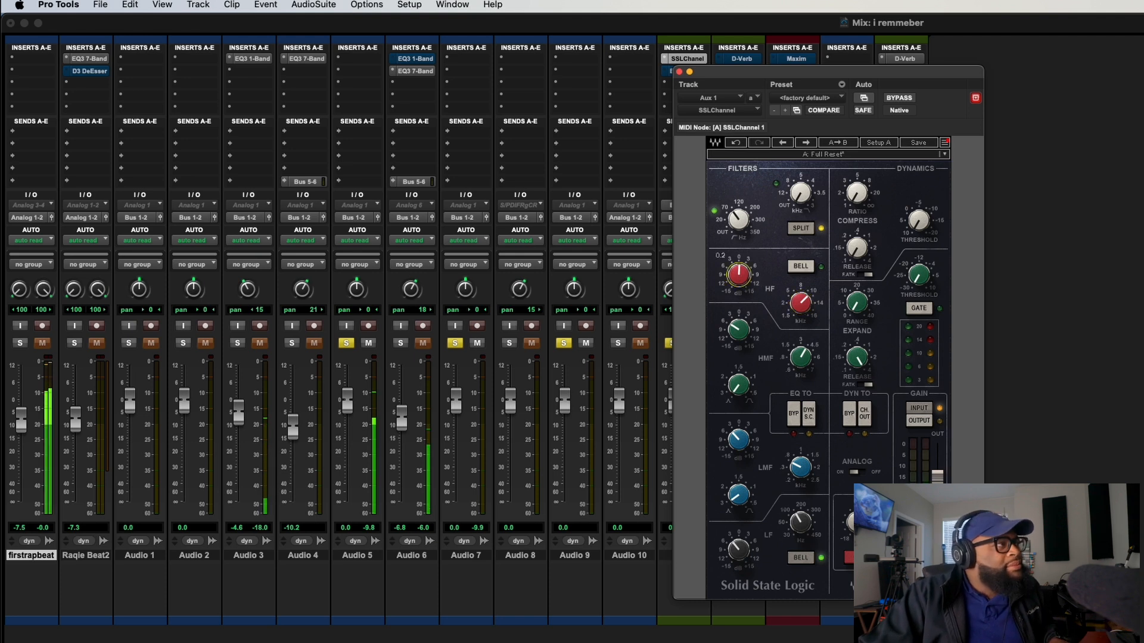
drag(739, 274, 738, 268)
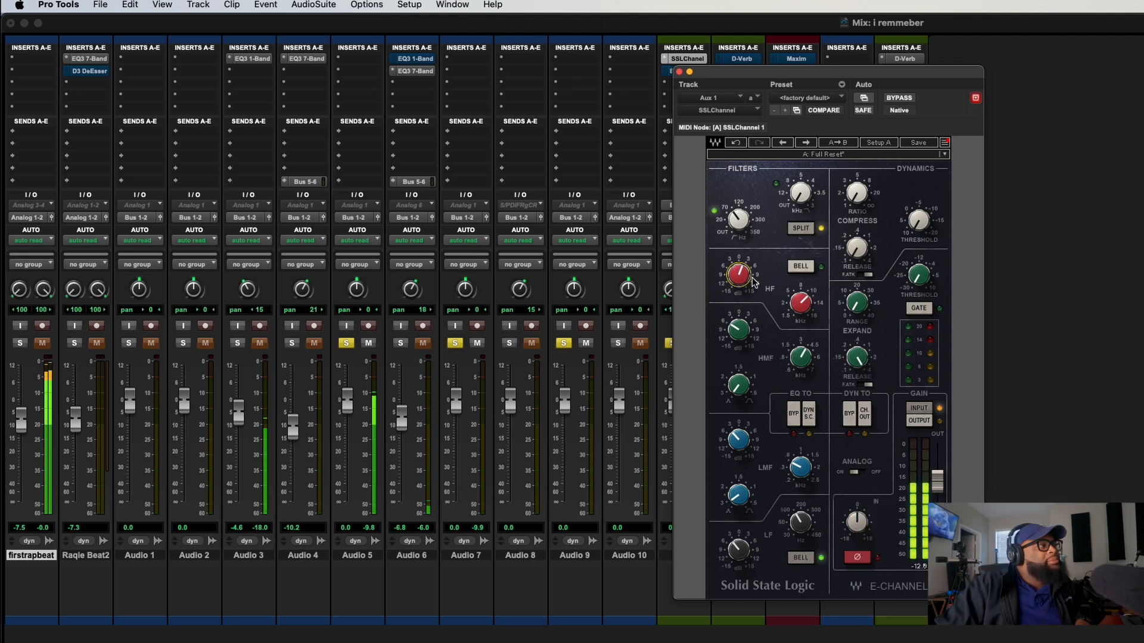
drag(739, 274, 739, 272)
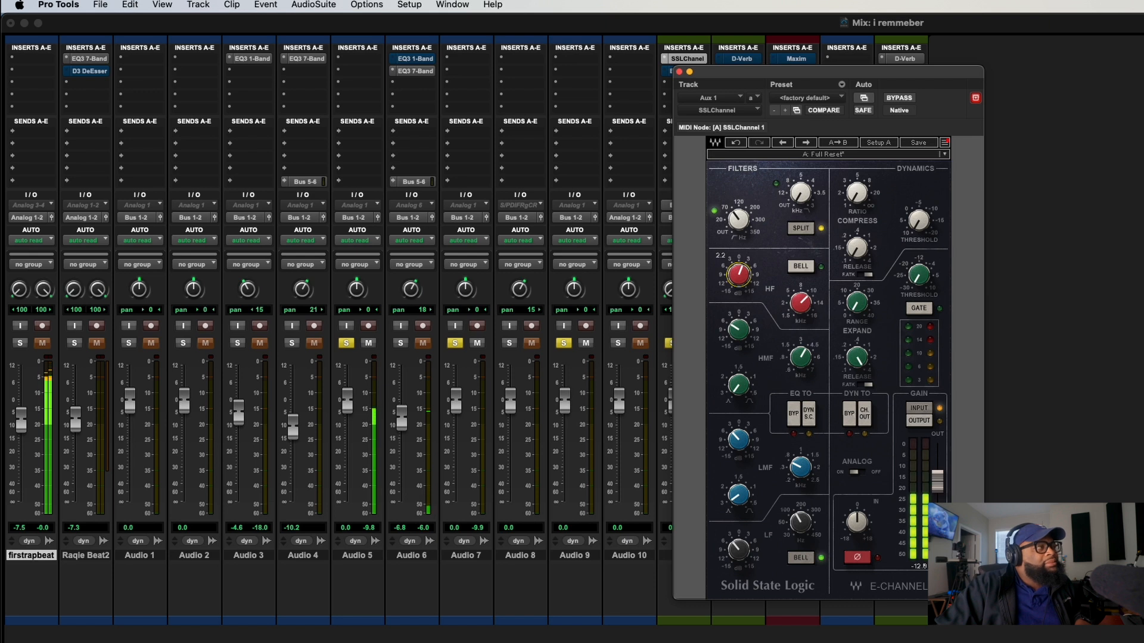
click(681, 72)
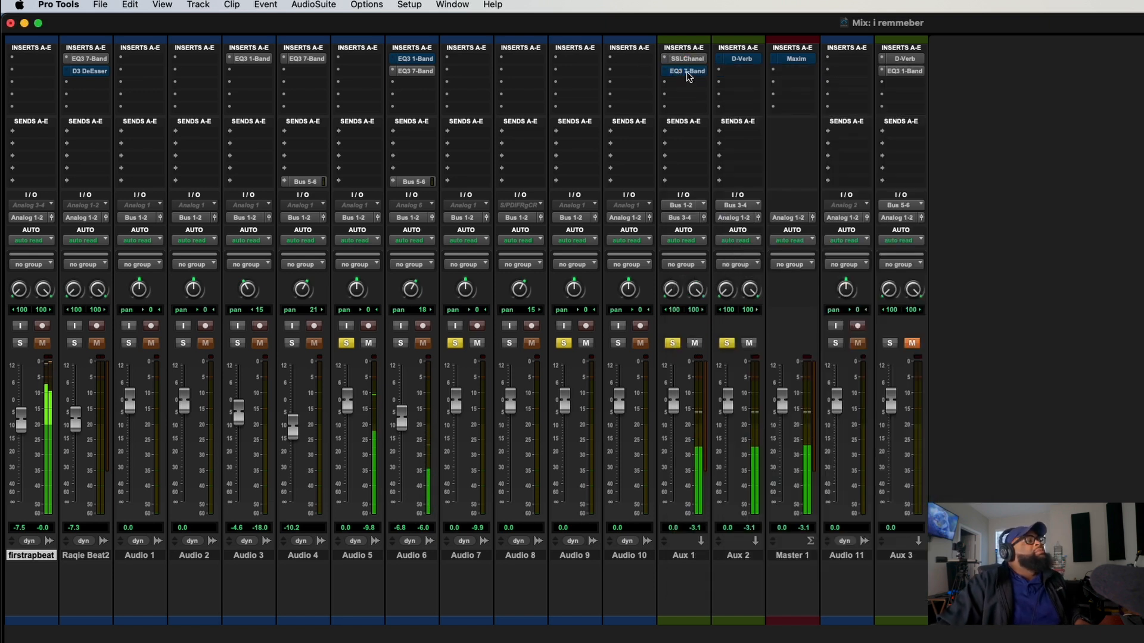
right_click(685, 73)
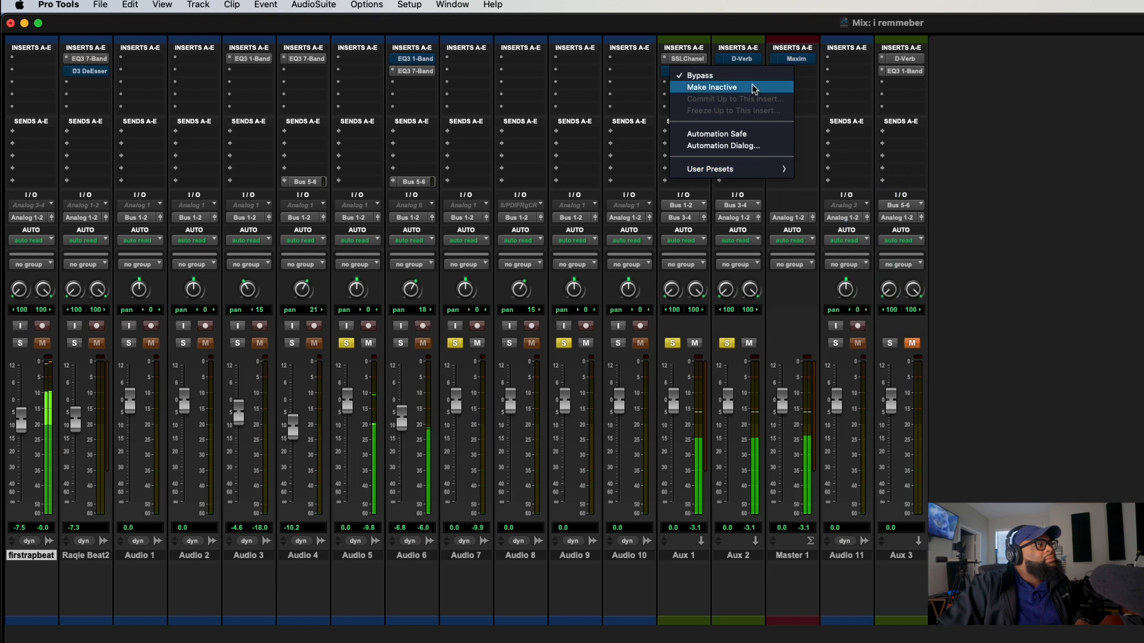
click(655, 72)
click(672, 72)
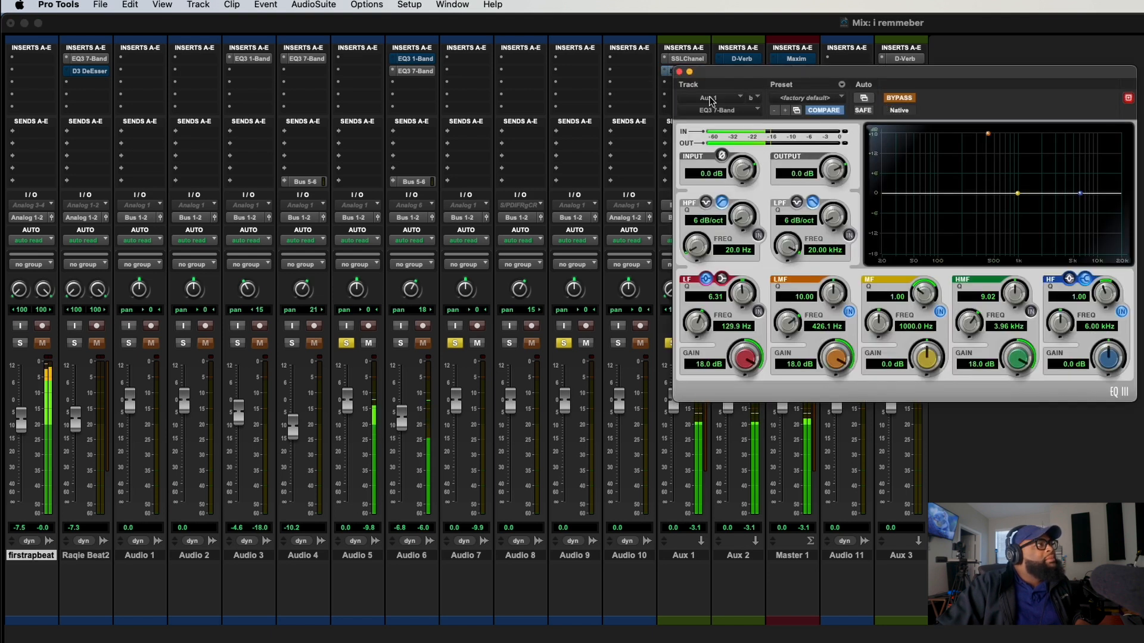
click(679, 72)
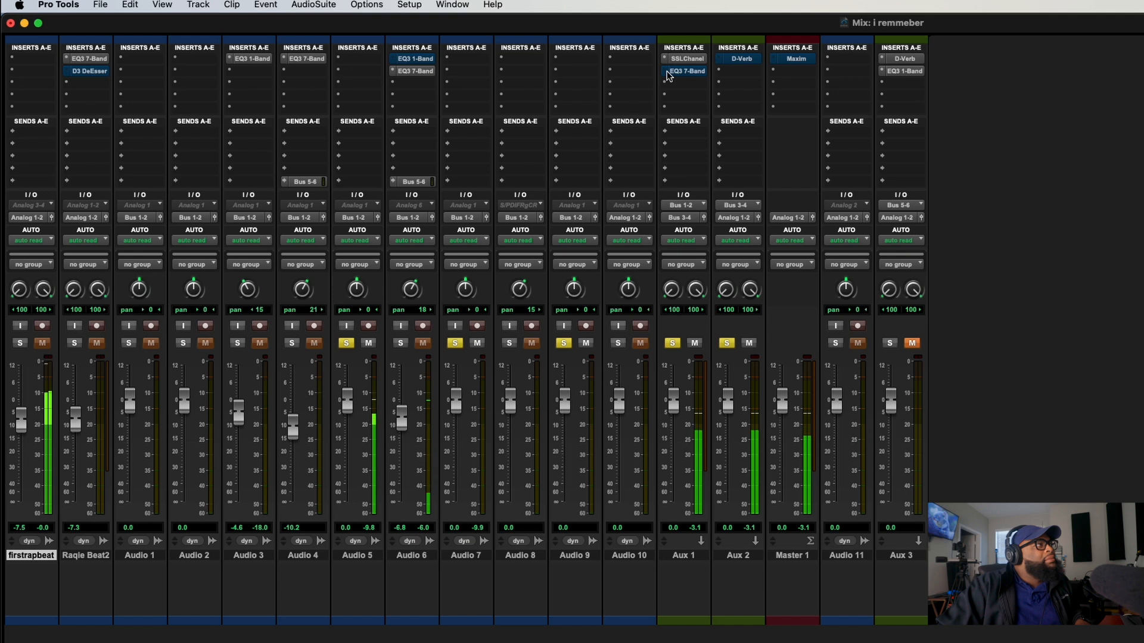
- Replace Aux 1's EQ3 7-Band insert with the UAD Tube-Tech CL1BmkII compressor and set its ratio to 3.8:1
click(667, 72)
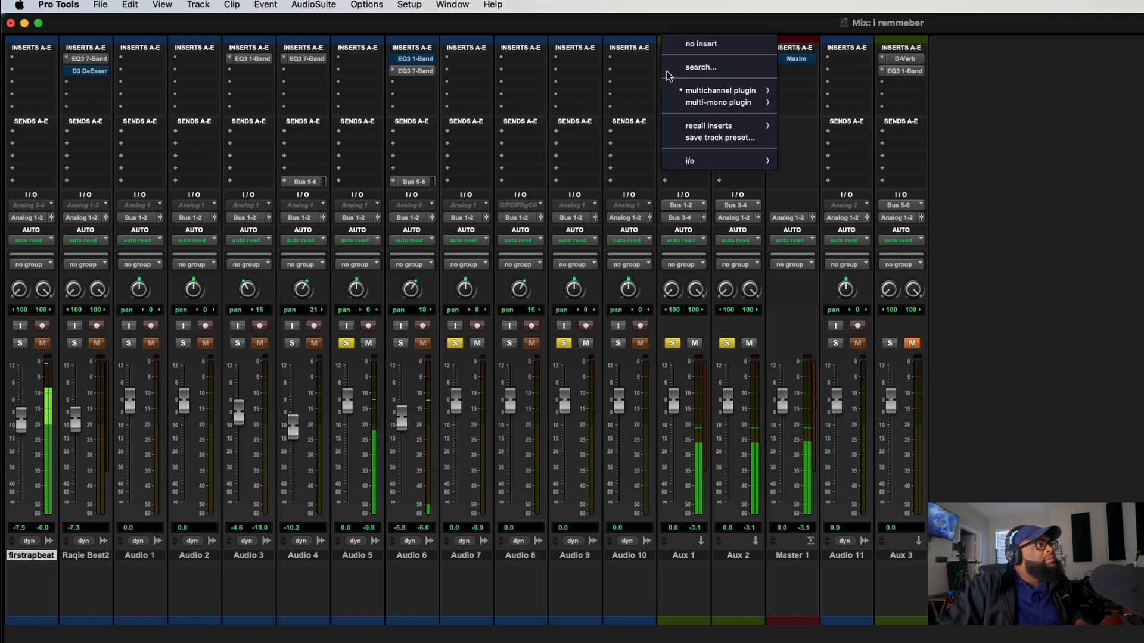
click(730, 41)
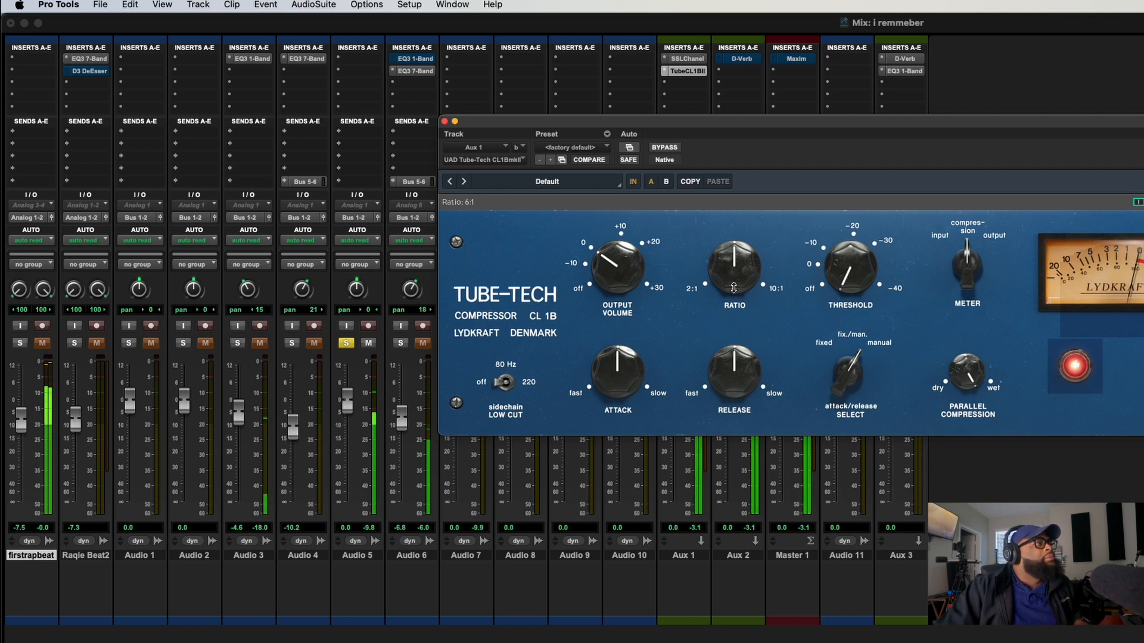
drag(733, 279, 725, 308)
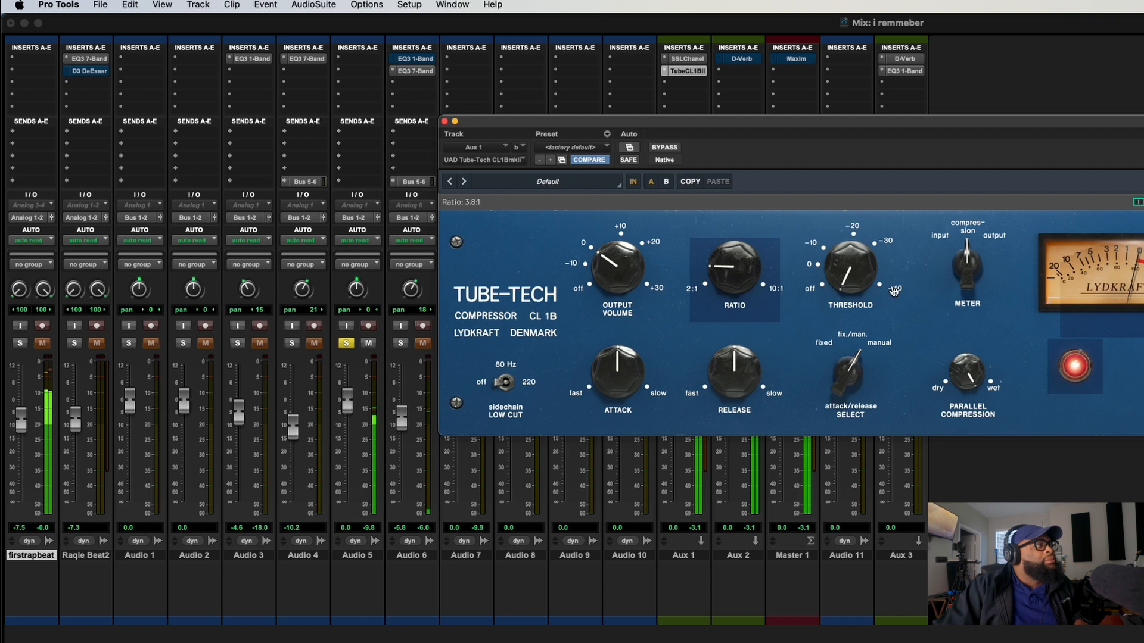
- Set the Tube-Tech CL1BmkII threshold on Aux 1 to around -12.5 dB and fine-tune it during playback
drag(846, 262, 852, 220)
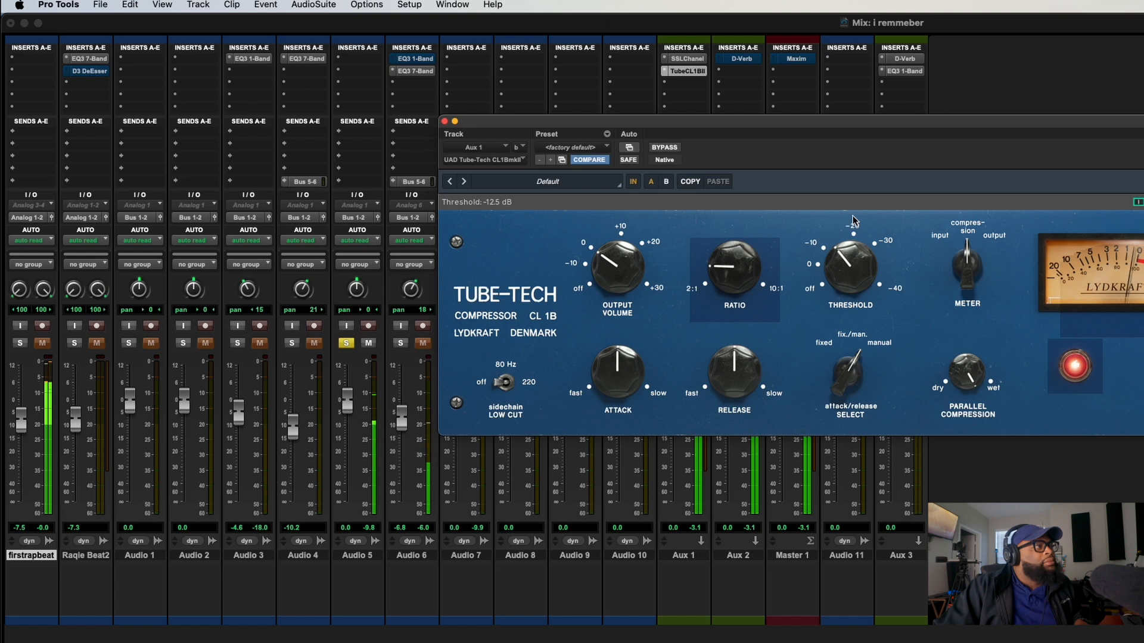
drag(856, 291, 855, 289)
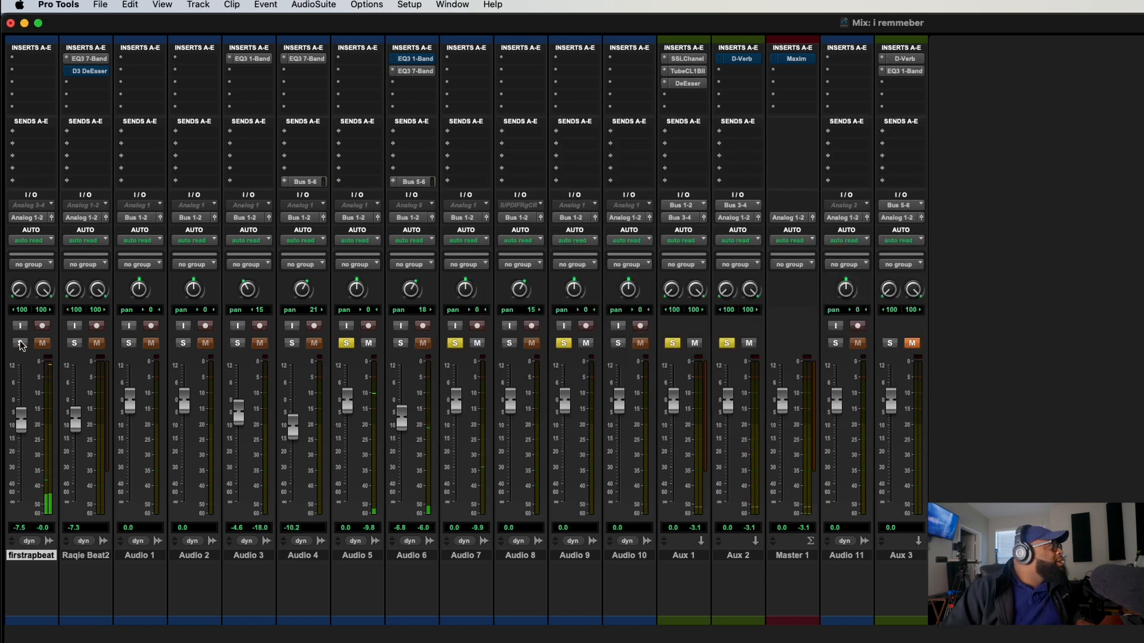
- Solo the firstrapbeat track and lower its volume fader to -13.7 dB
click(20, 343)
drag(26, 427, 24, 442)
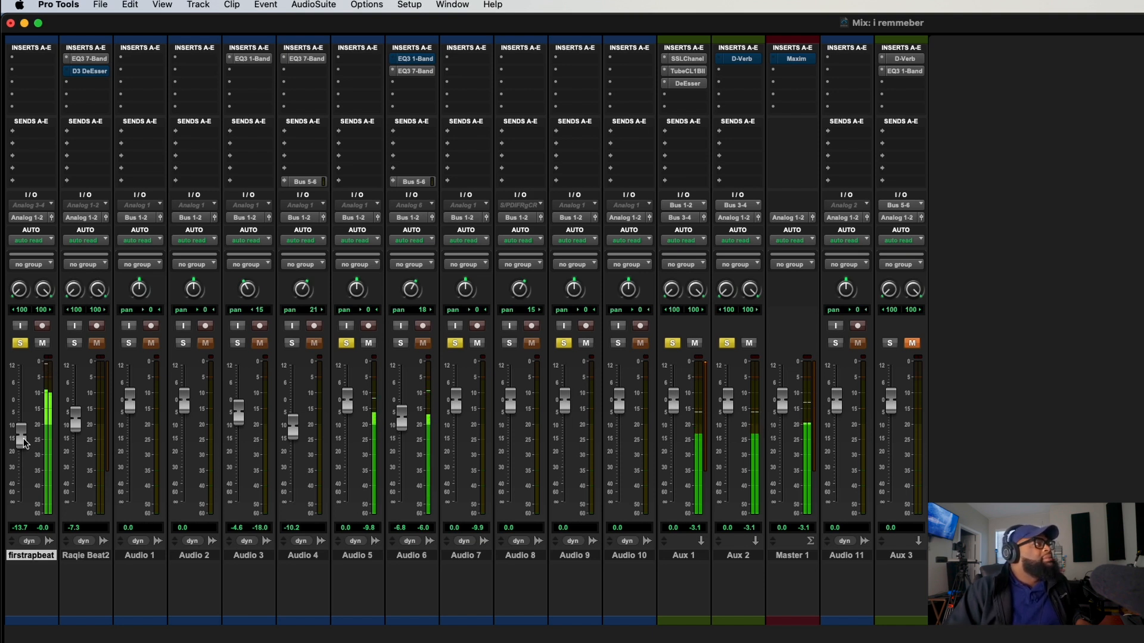
- In Aux 1's SSLChannel, set the LF gain to about -3.2 dB, adjust the high-pass and low-pass filters, and close the plug-in
click(696, 57)
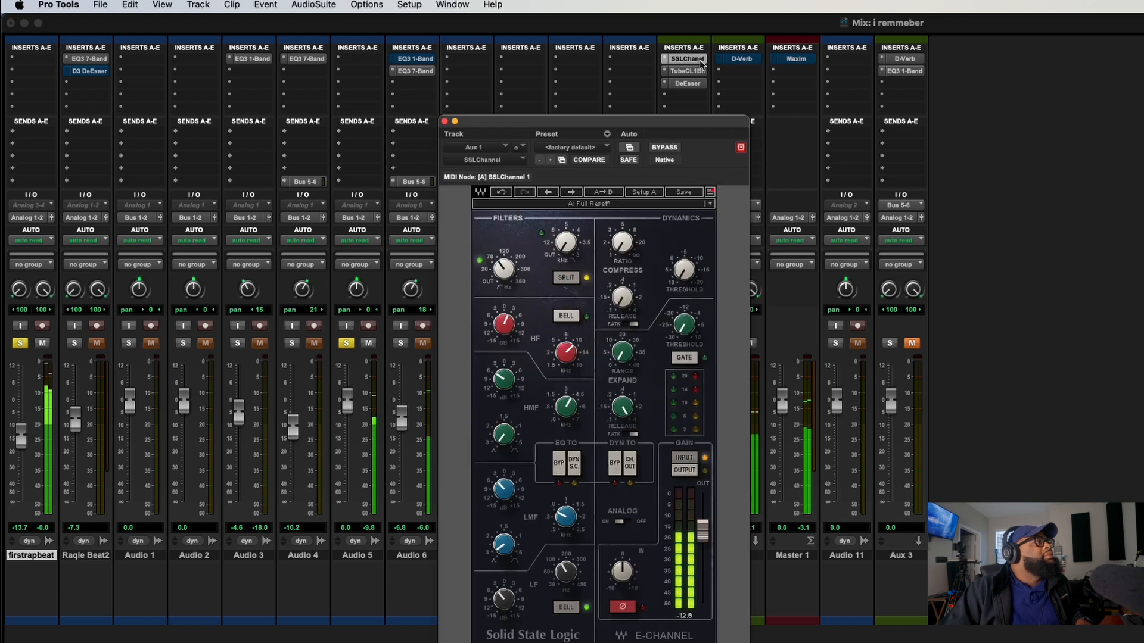
click(501, 601)
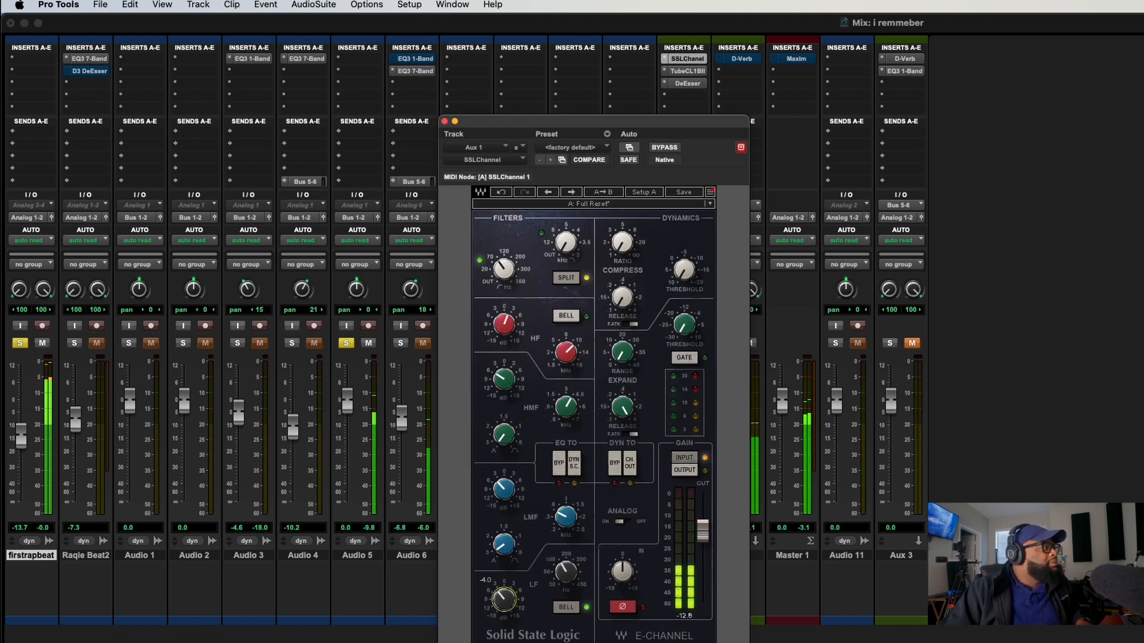
drag(502, 601, 502, 596)
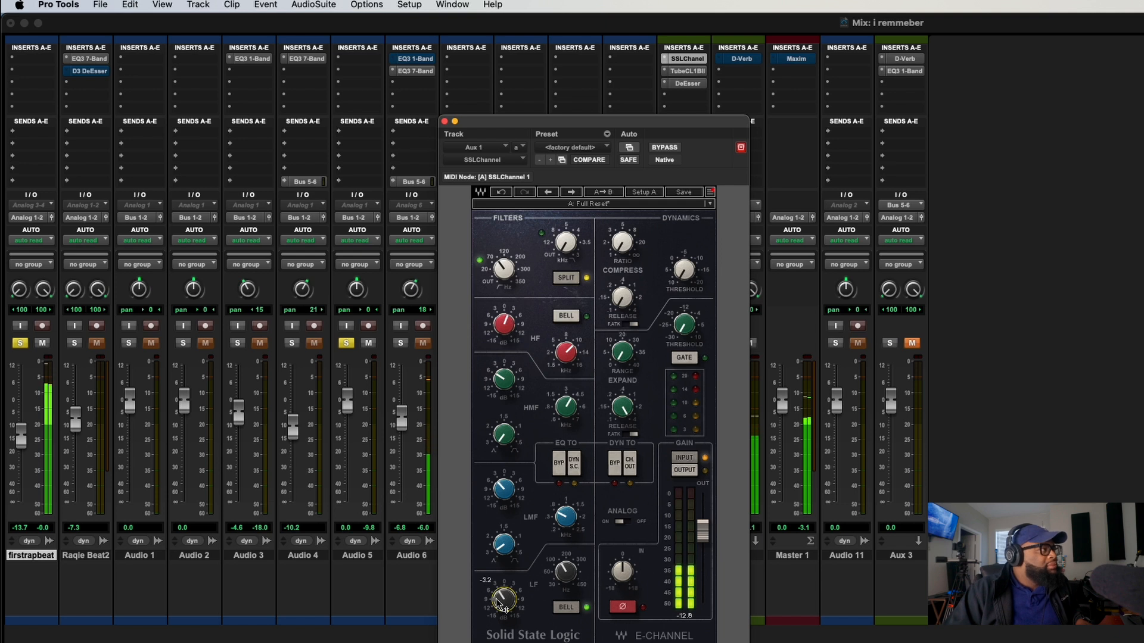
drag(507, 267, 566, 239)
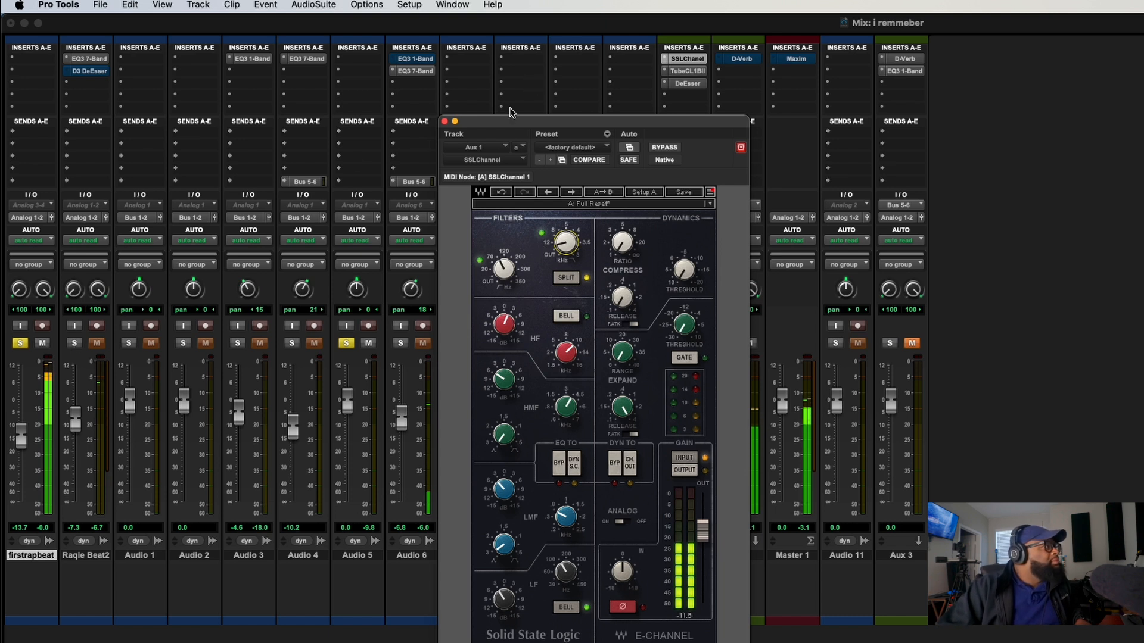
click(444, 123)
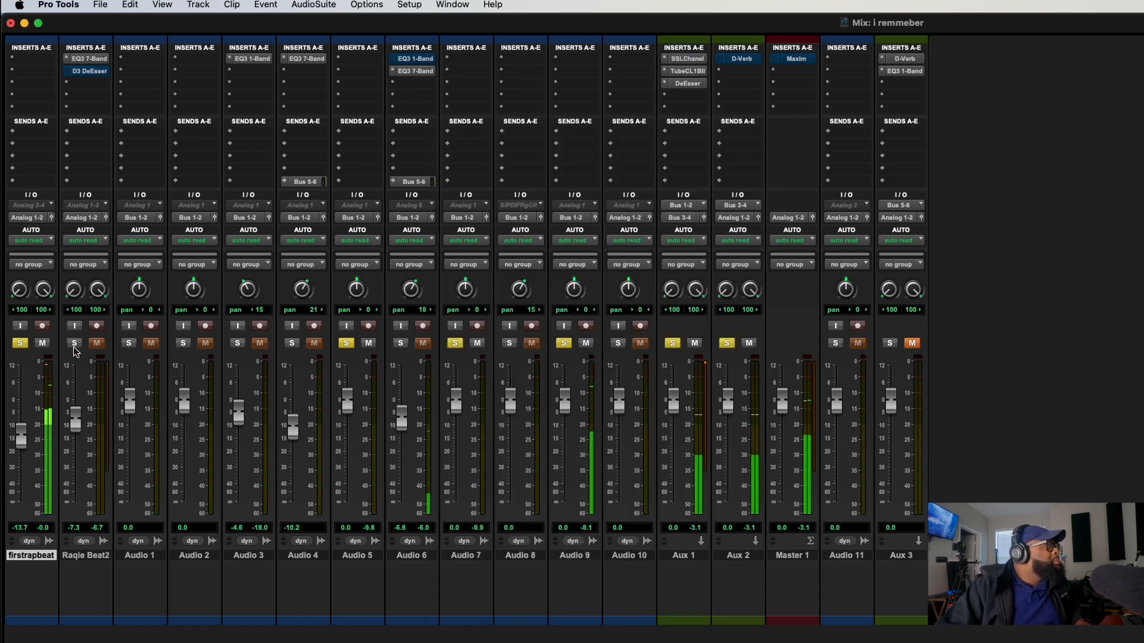
- Take Aux 2's D-Verb out of bypass and raise the HPF frequency in its EQ3 7-Band to 206.9 Hz
click(741, 59)
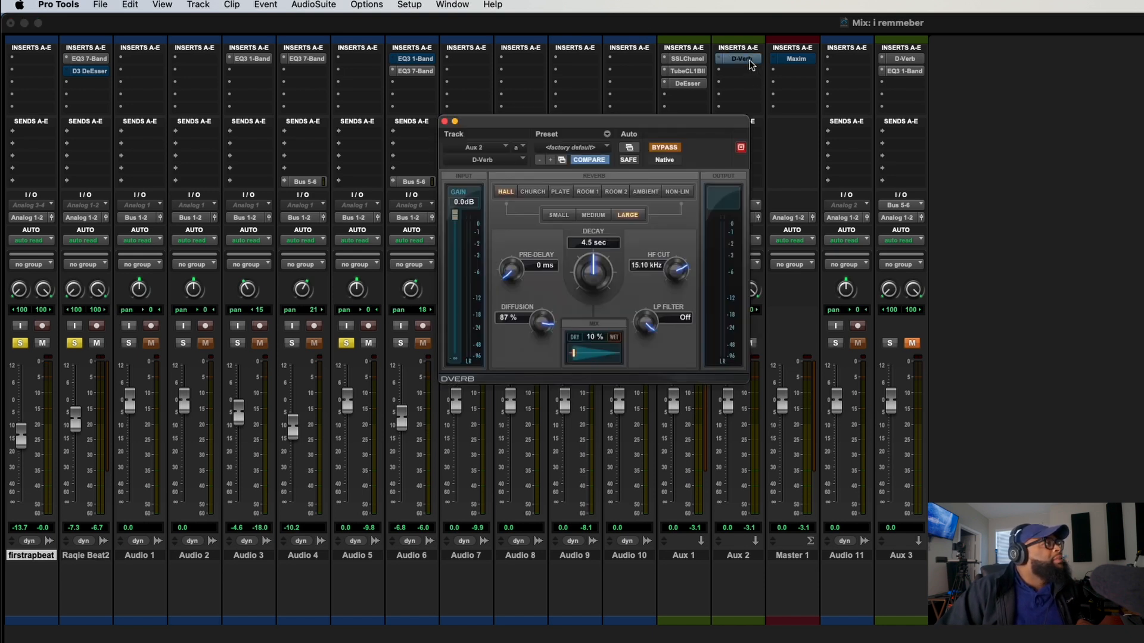
click(663, 147)
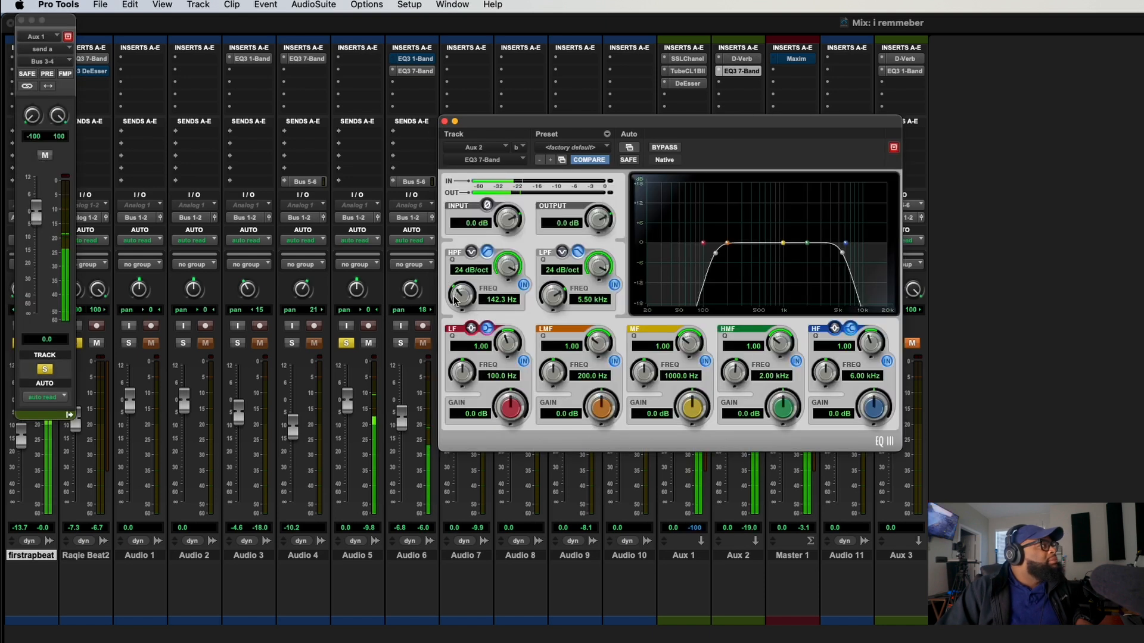
drag(457, 304, 458, 287)
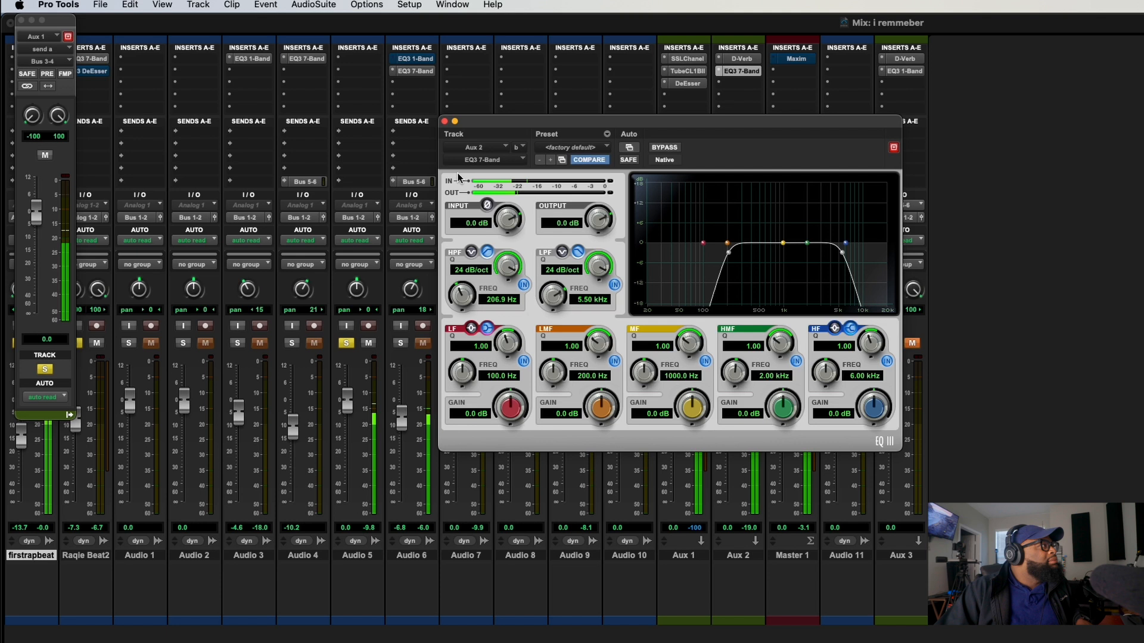
click(445, 122)
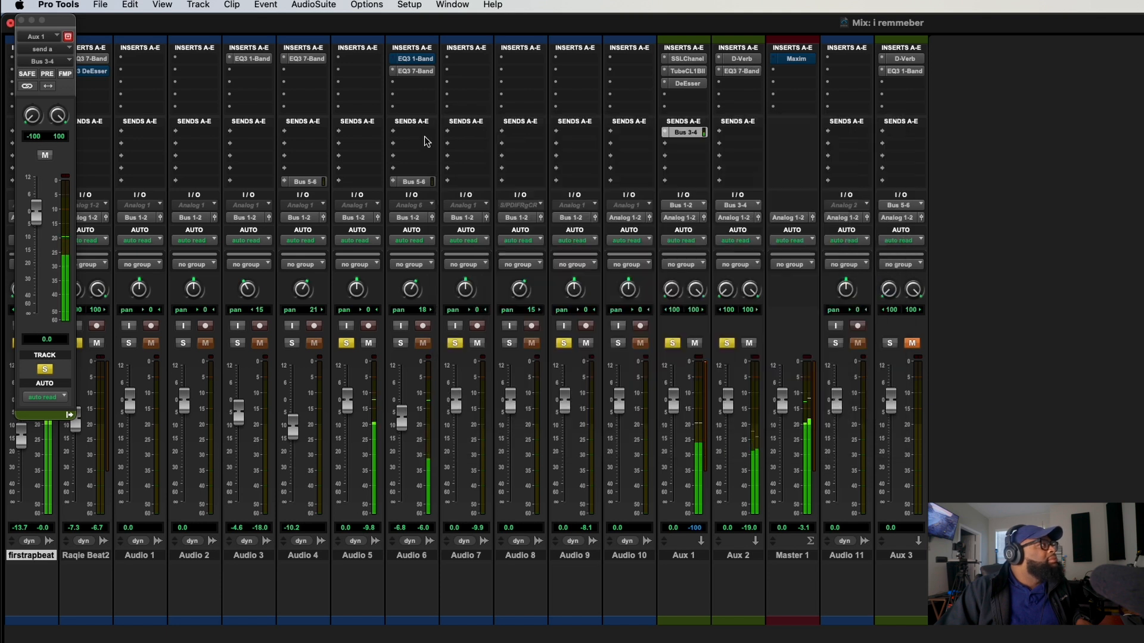
- Balance Aux 1's Bus 3-4 reverb send during playback, set it to -13.7 dB and stop playback
drag(38, 216, 37, 258)
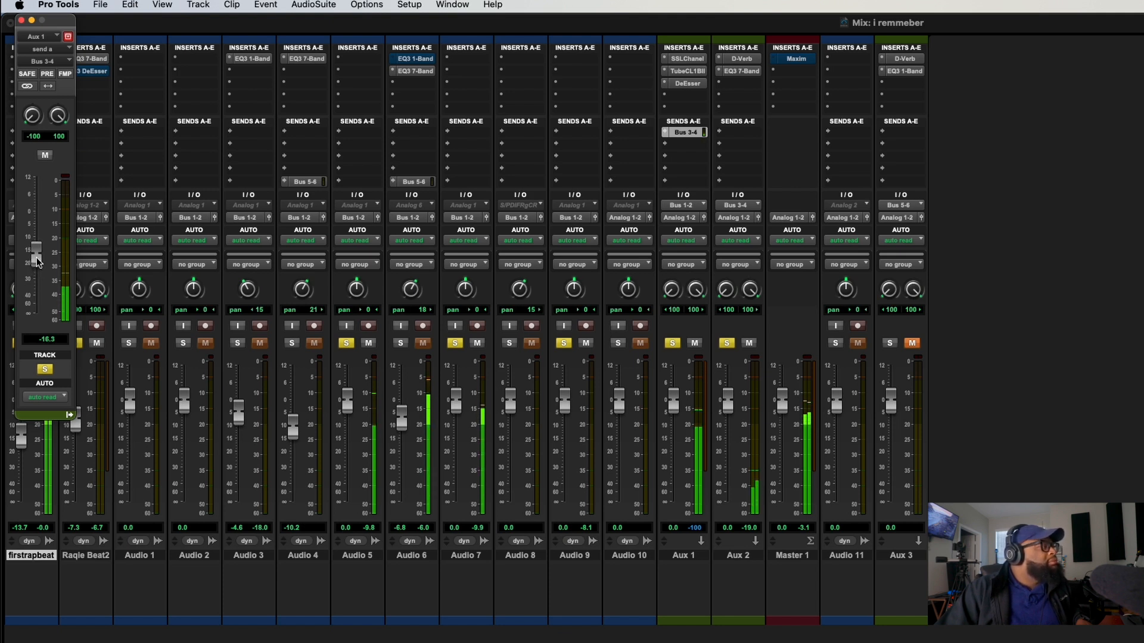
drag(36, 258, 37, 252)
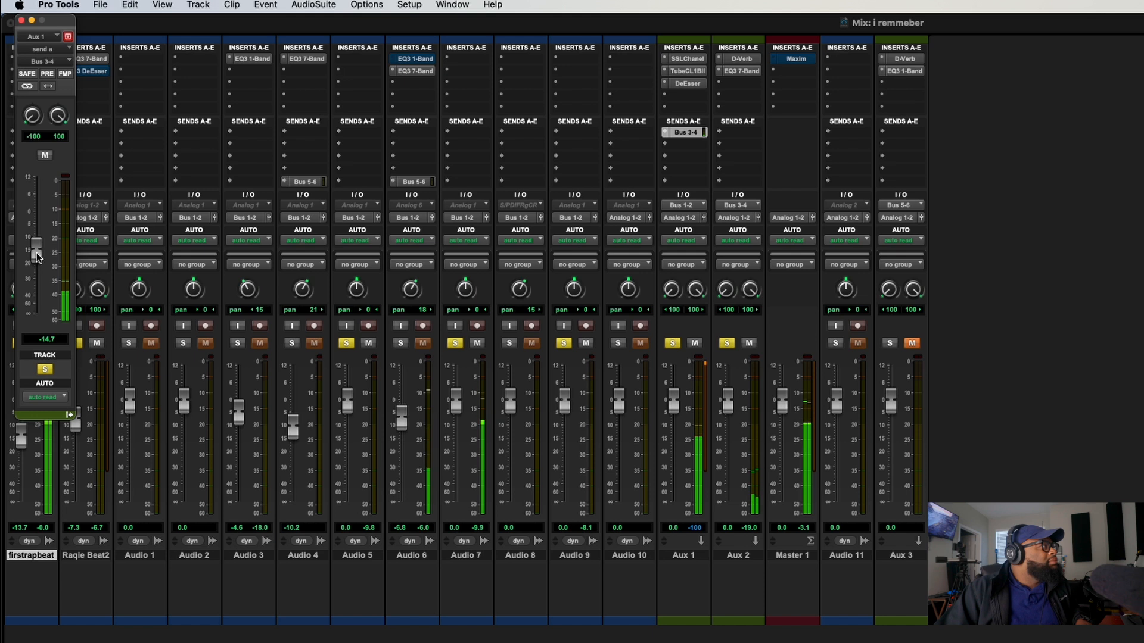
drag(37, 252, 37, 254)
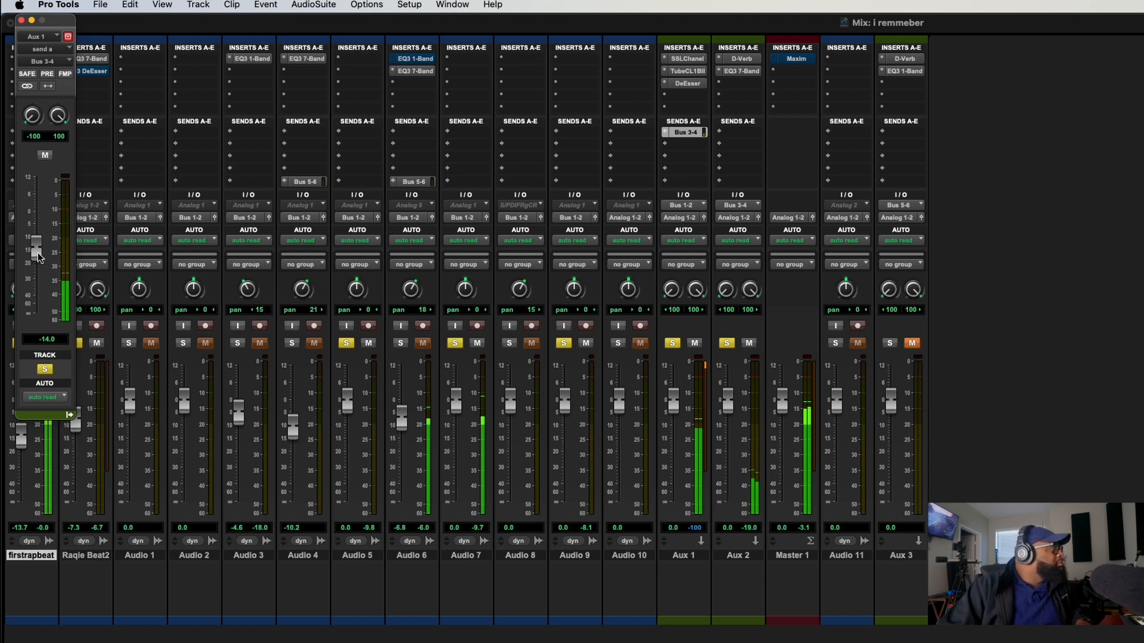
drag(36, 253, 36, 250)
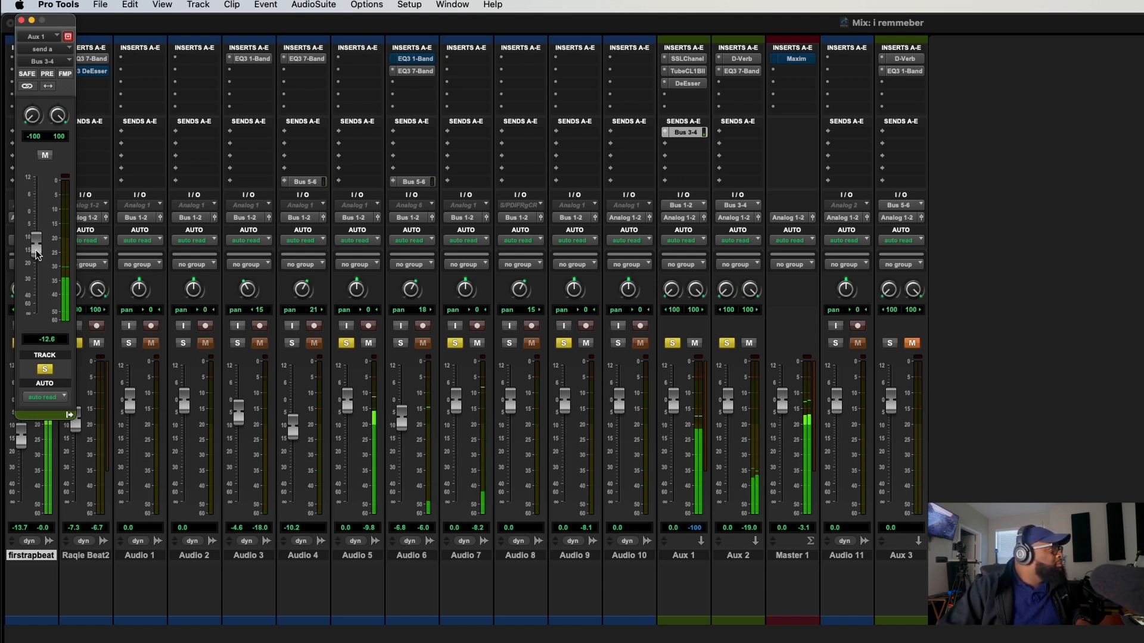
drag(36, 254, 36, 256)
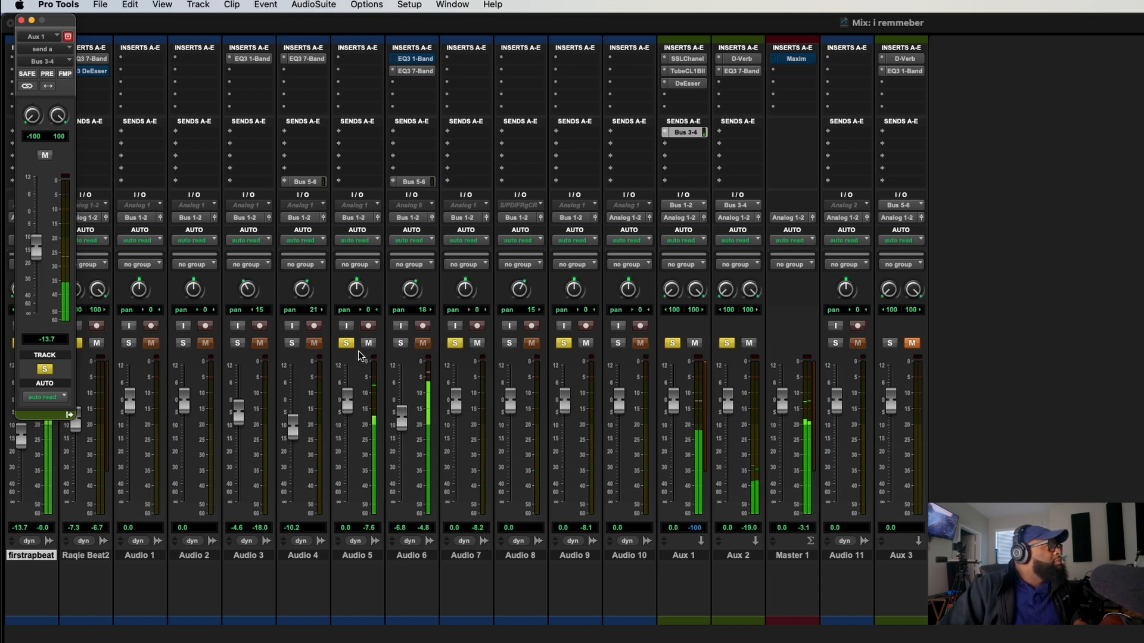
key(space)
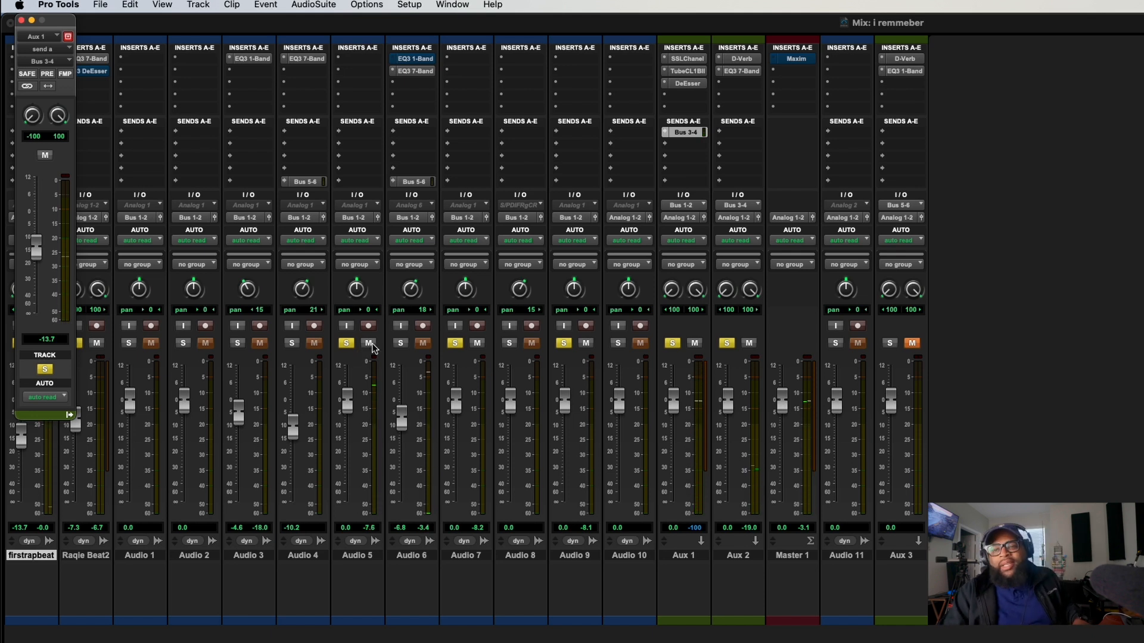
- Resume playback, activate the Maxim limiter on Master 1 and lower its threshold to about -7.0 dB
key(space)
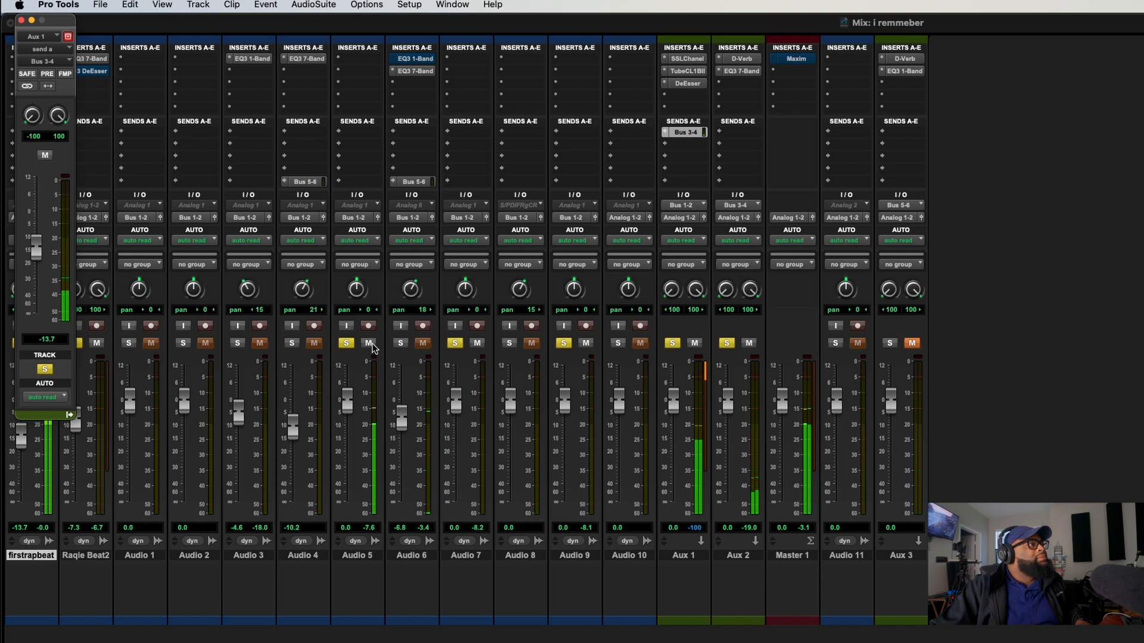
click(795, 58)
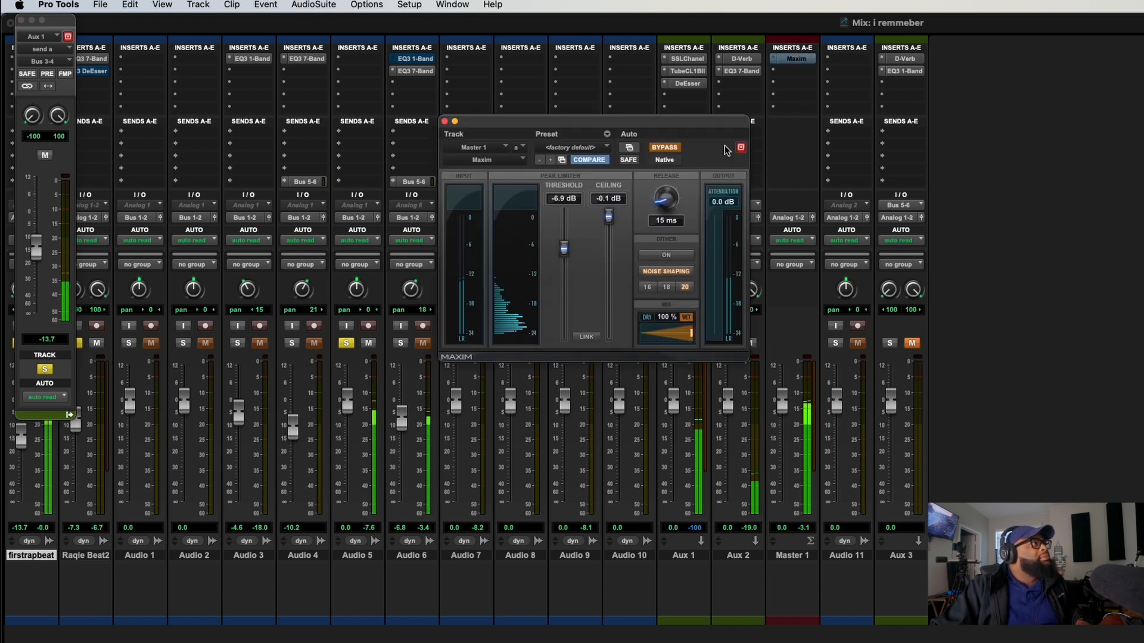
mouse_move(563, 249)
mouse_down()
mouse_move(554, 202)
mouse_move(568, 257)
mouse_up()
click(663, 149)
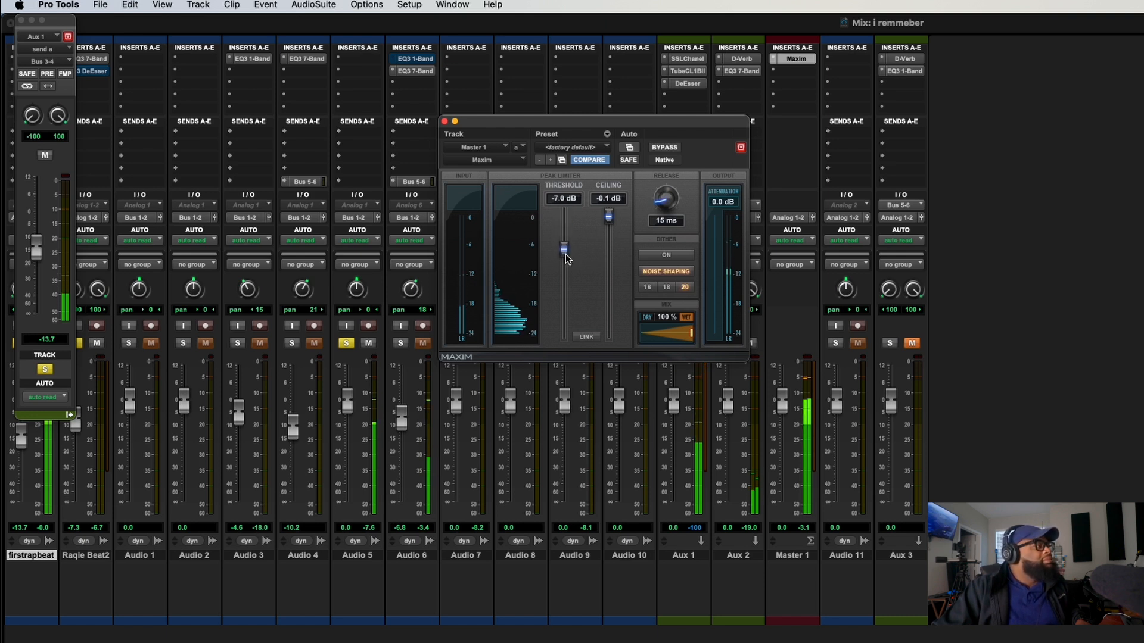
click(444, 121)
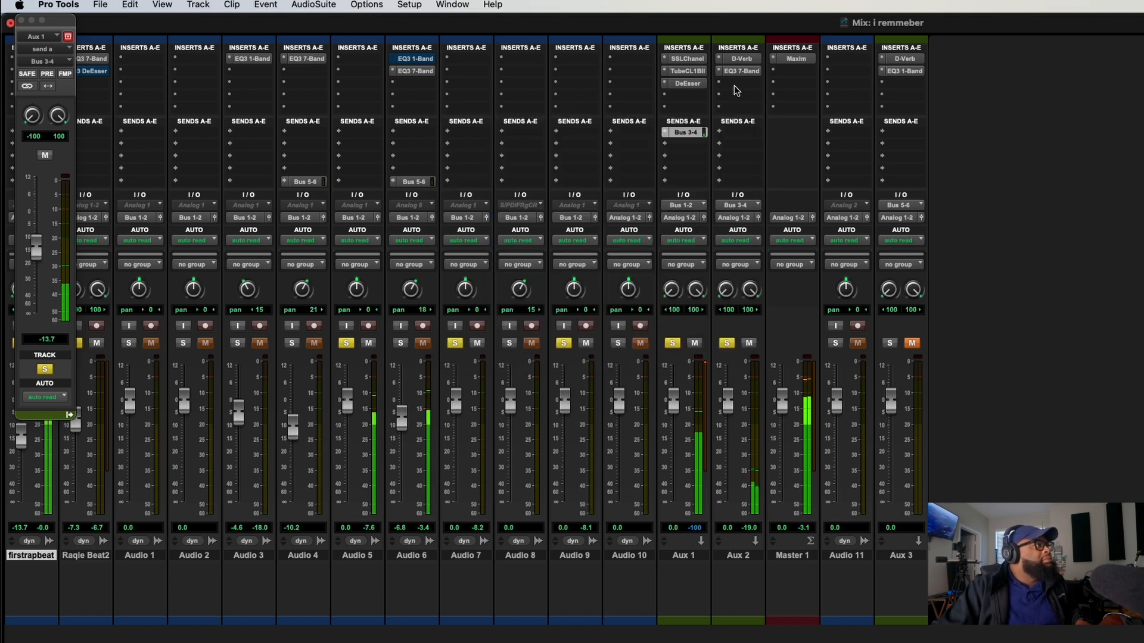
- Fine-tune Aux 1's Tube-Tech compressor ratio to about 3.7:1, shorten its attack to 4.4 and close the plug-in
click(688, 71)
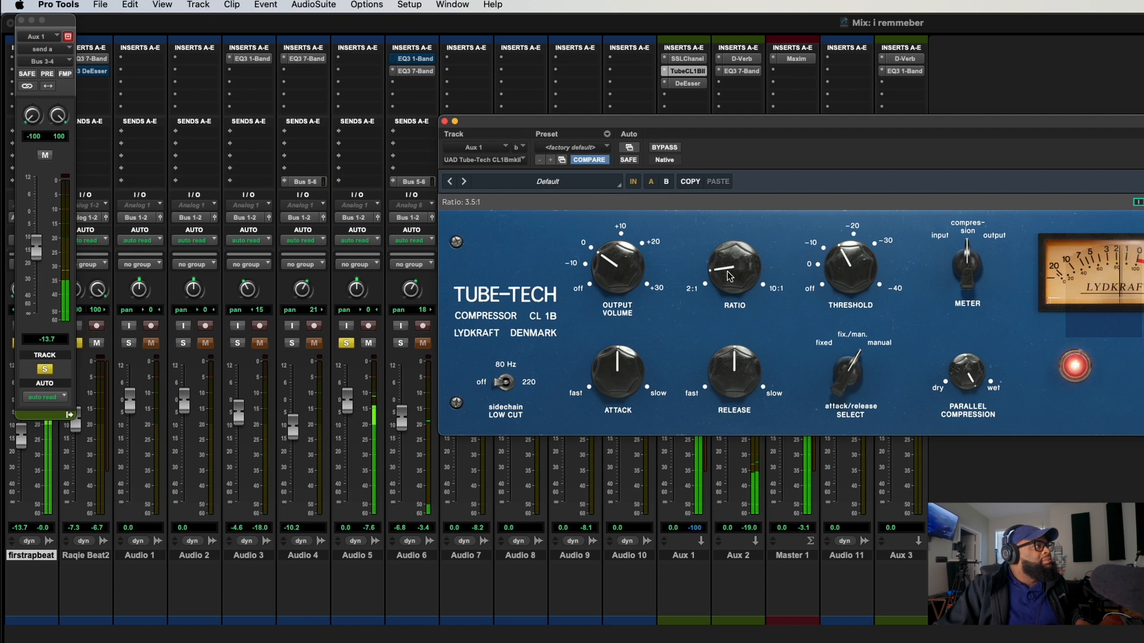
scroll(729, 275, up, 1)
scroll(729, 274, up, 1)
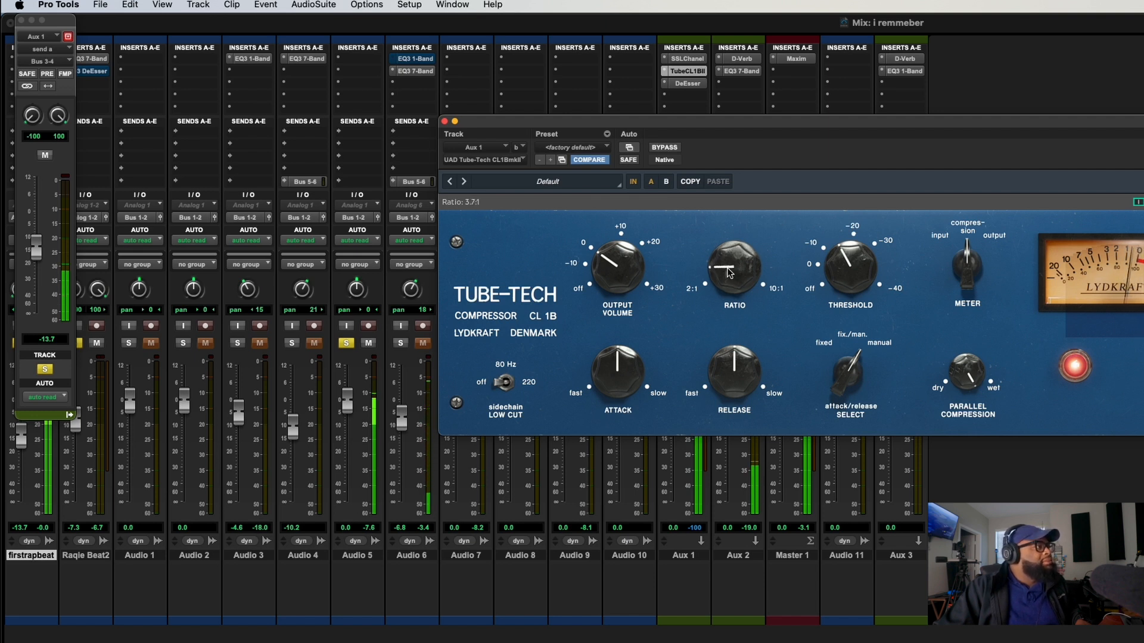
scroll(729, 274, up, 1)
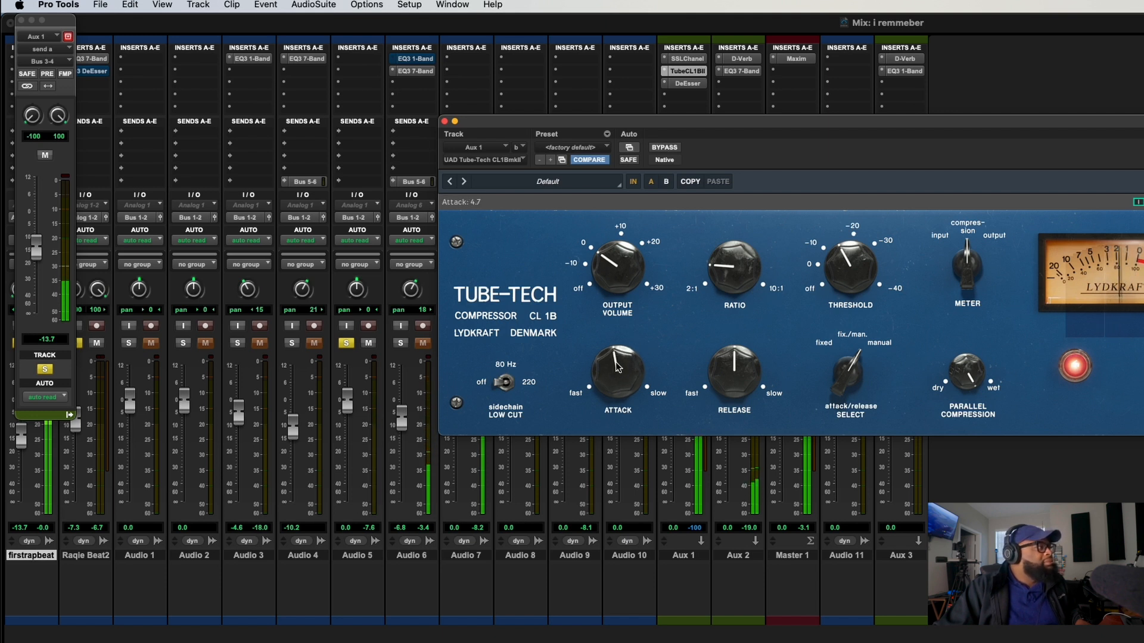
drag(617, 368, 617, 371)
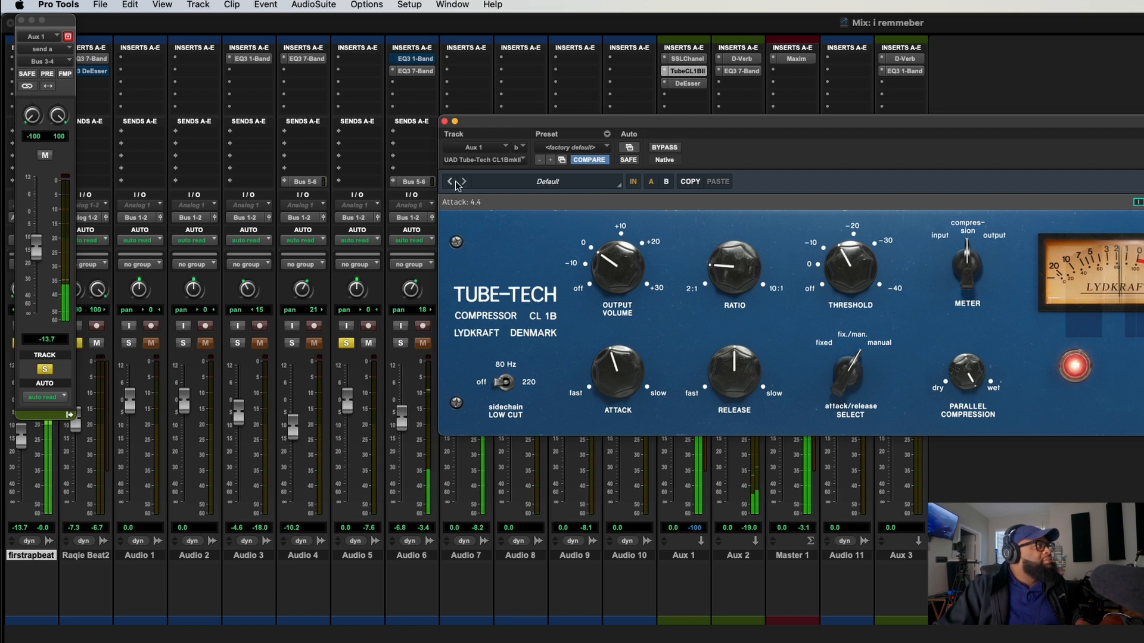
click(444, 121)
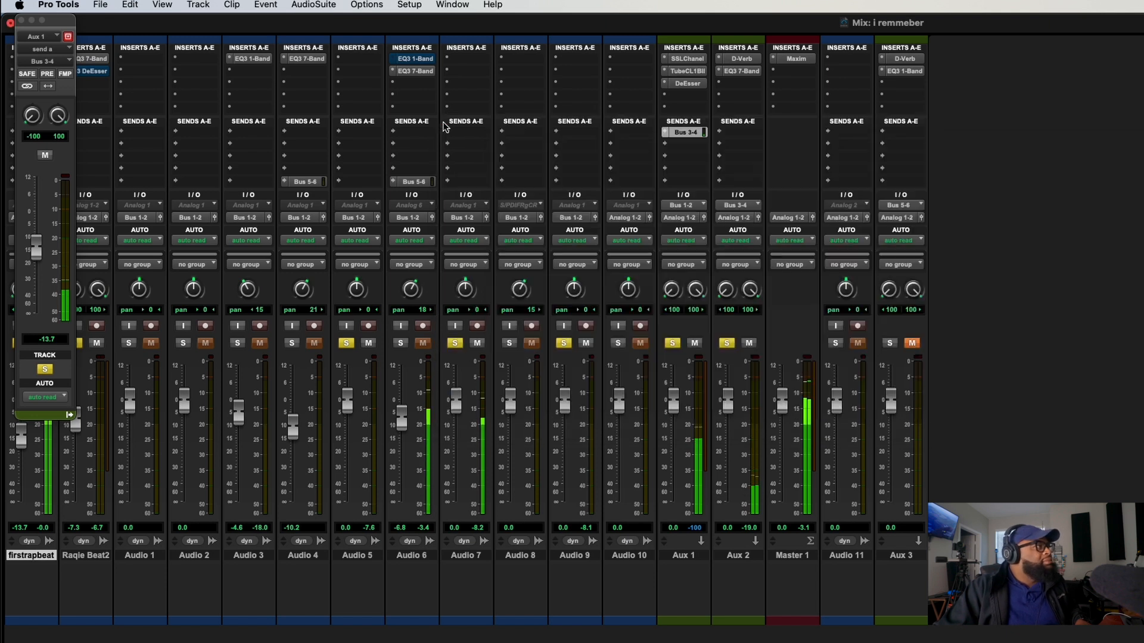
- Lower the Maxim threshold on Master 1 to -9.3 dB and close the Aux 1 send window
click(807, 60)
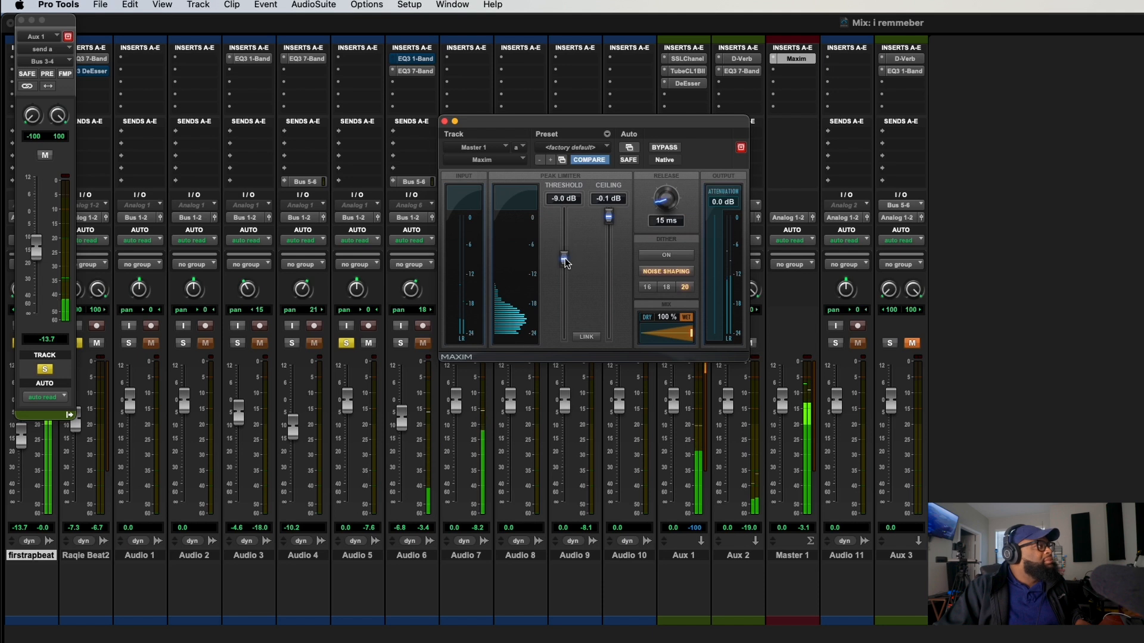
drag(564, 262, 565, 263)
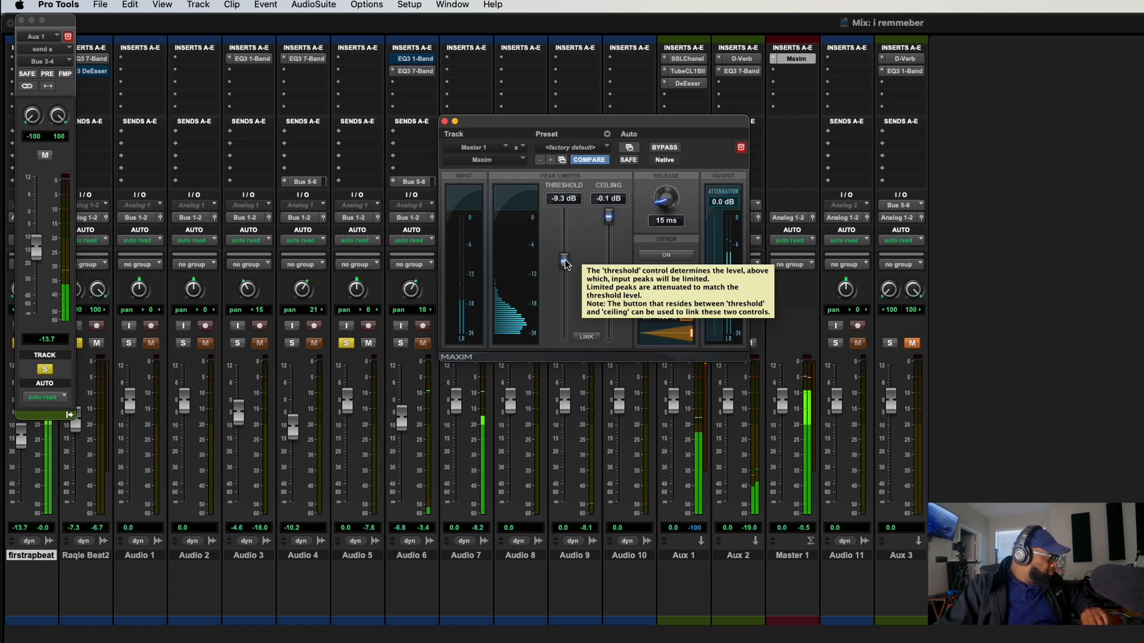
click(22, 21)
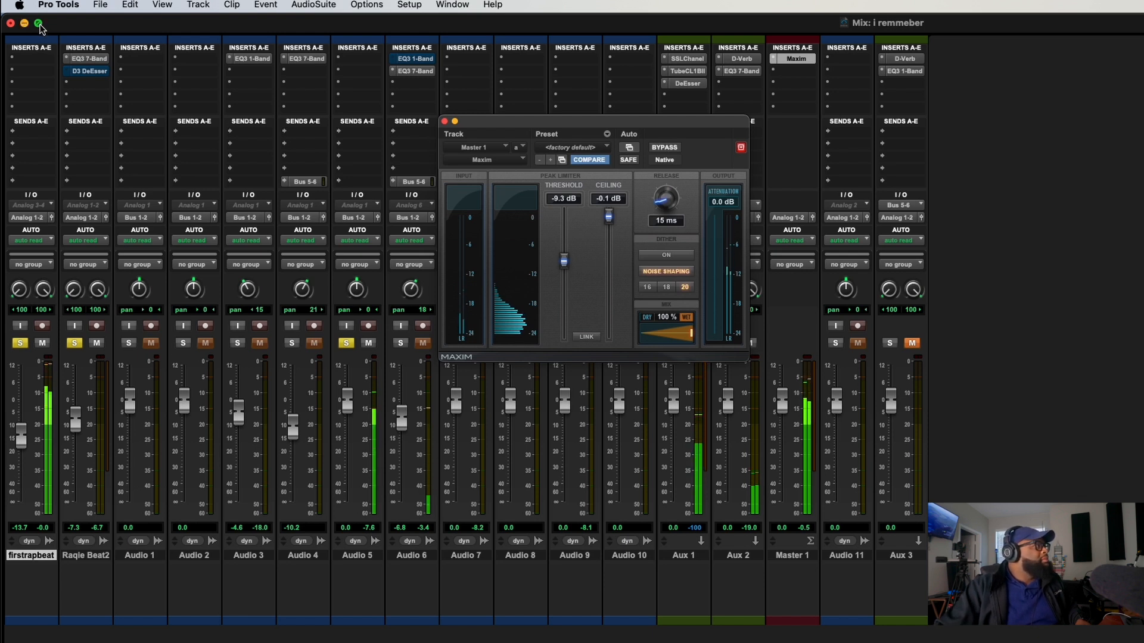
- Enlarge the Mix window, switch to the Edit window and close the Maxim plug-in
click(39, 24)
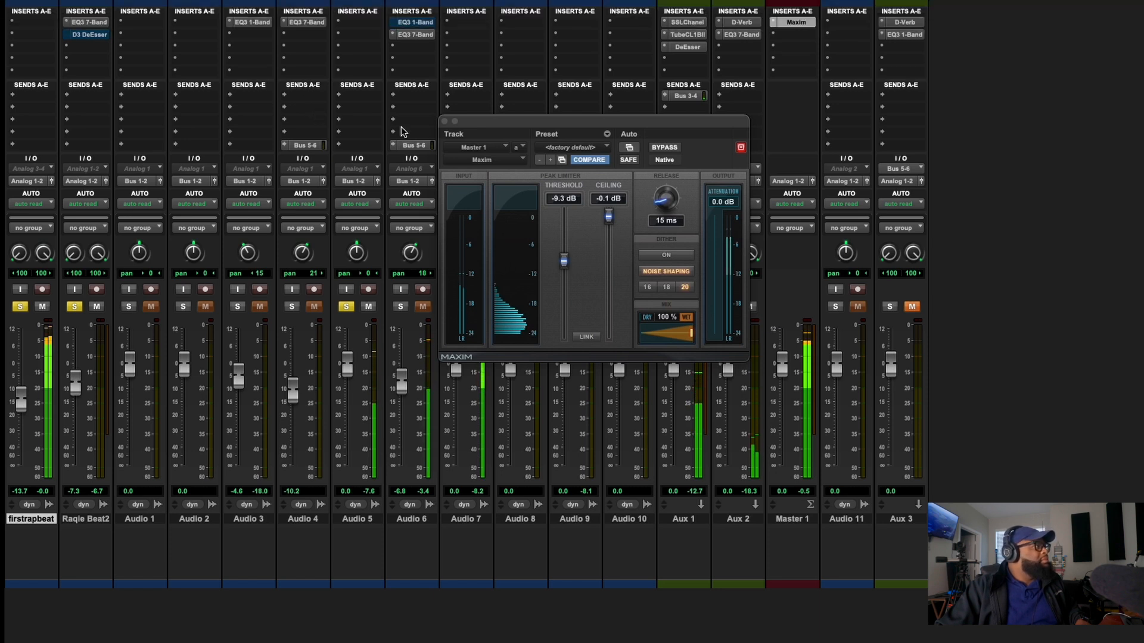
key(super+equal)
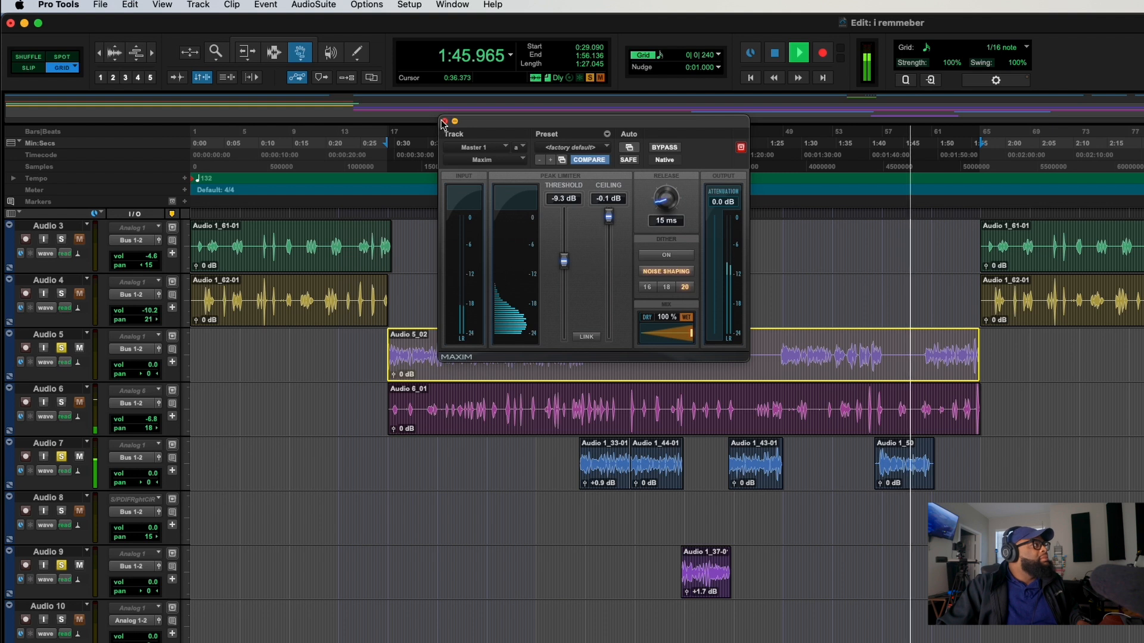
click(444, 122)
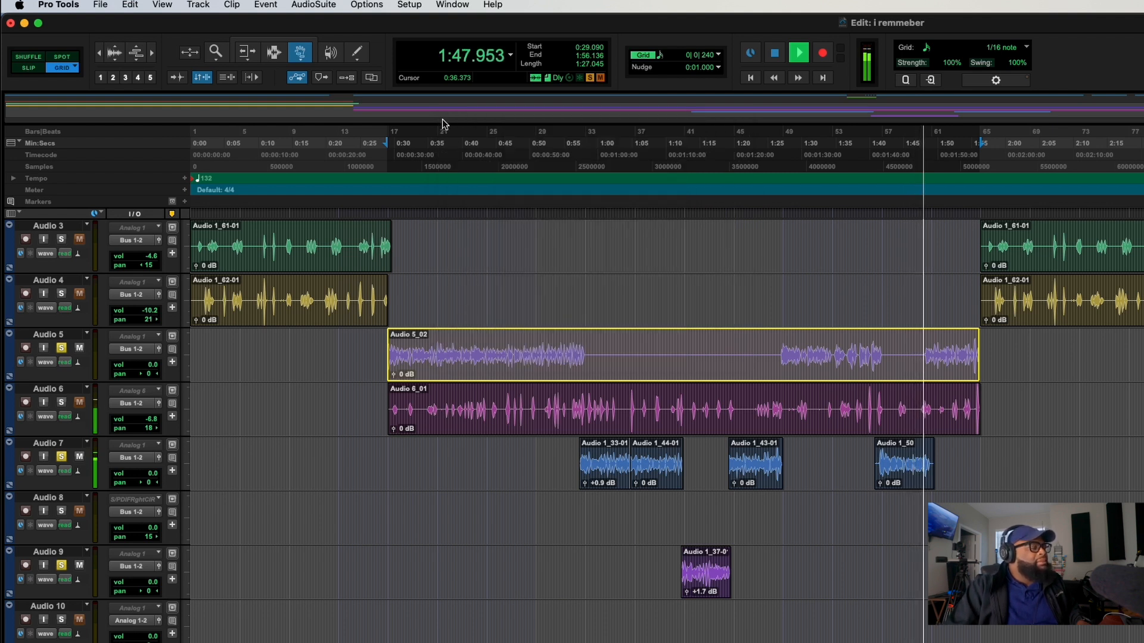